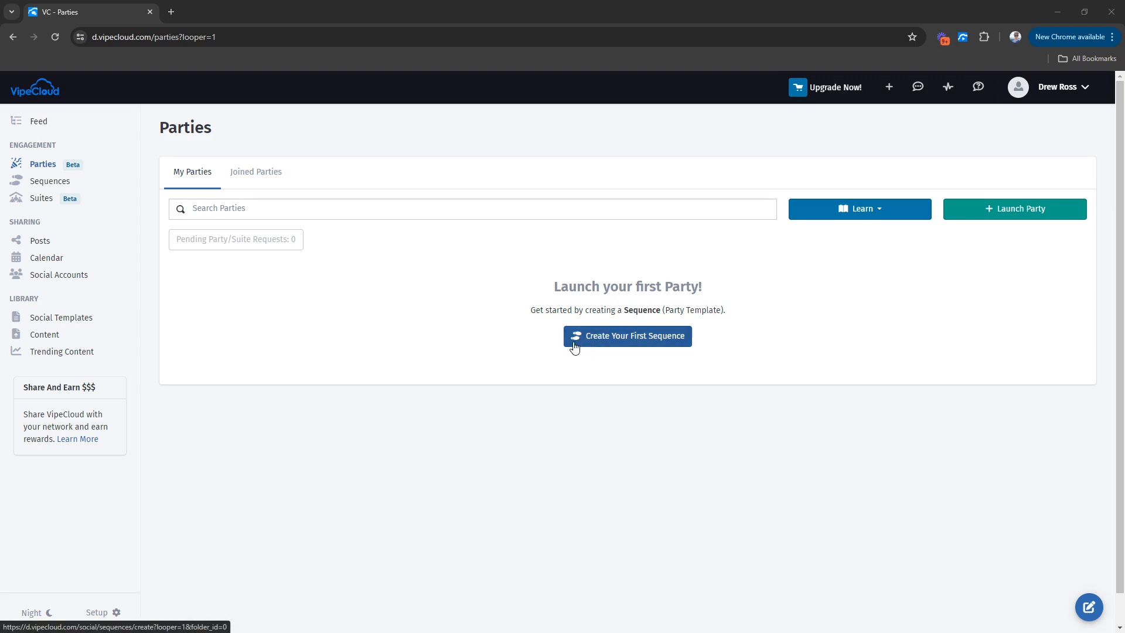
pyautogui.moveTo(552, 311); pyautogui.dragTo(606, 323)
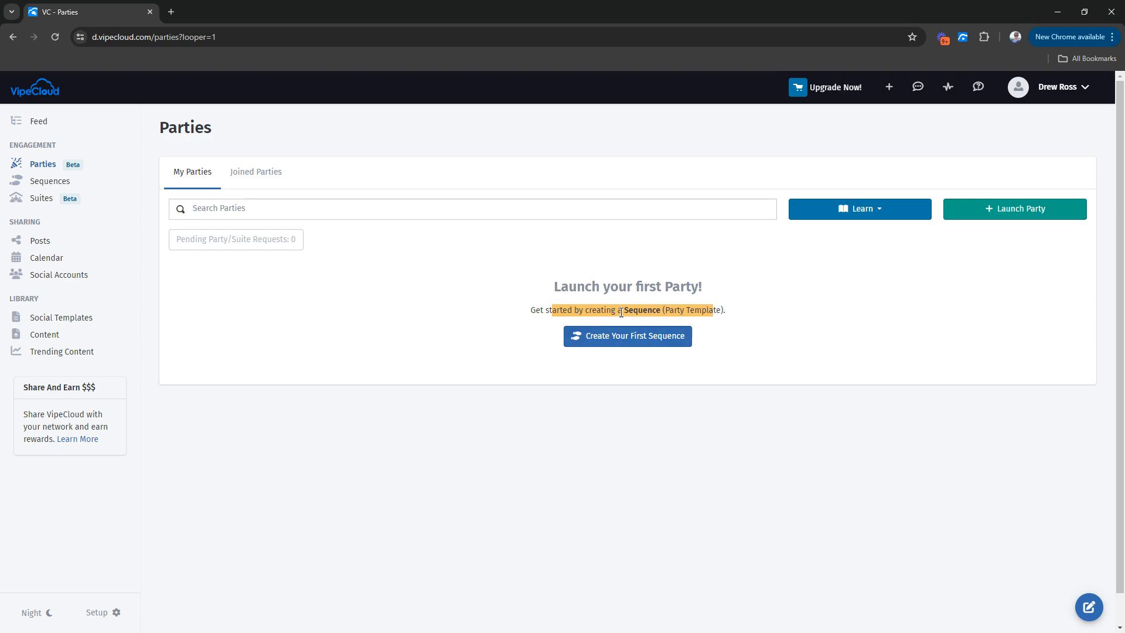
pyautogui.click(621, 312)
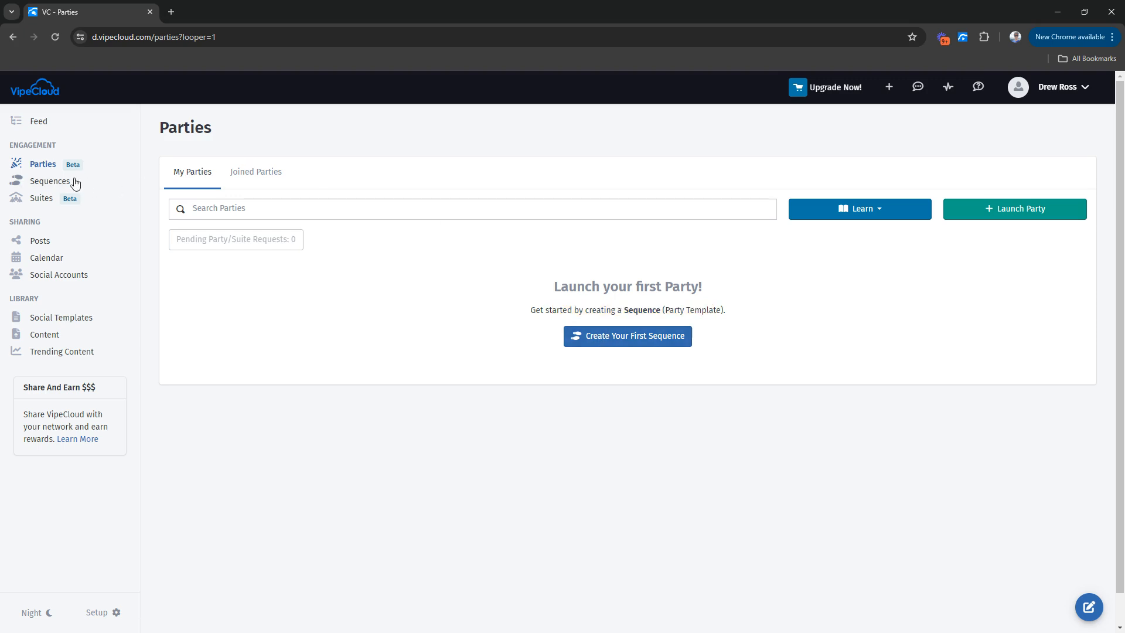
# Start a new social sequence and title it "My first party".
pyautogui.click(49, 183)
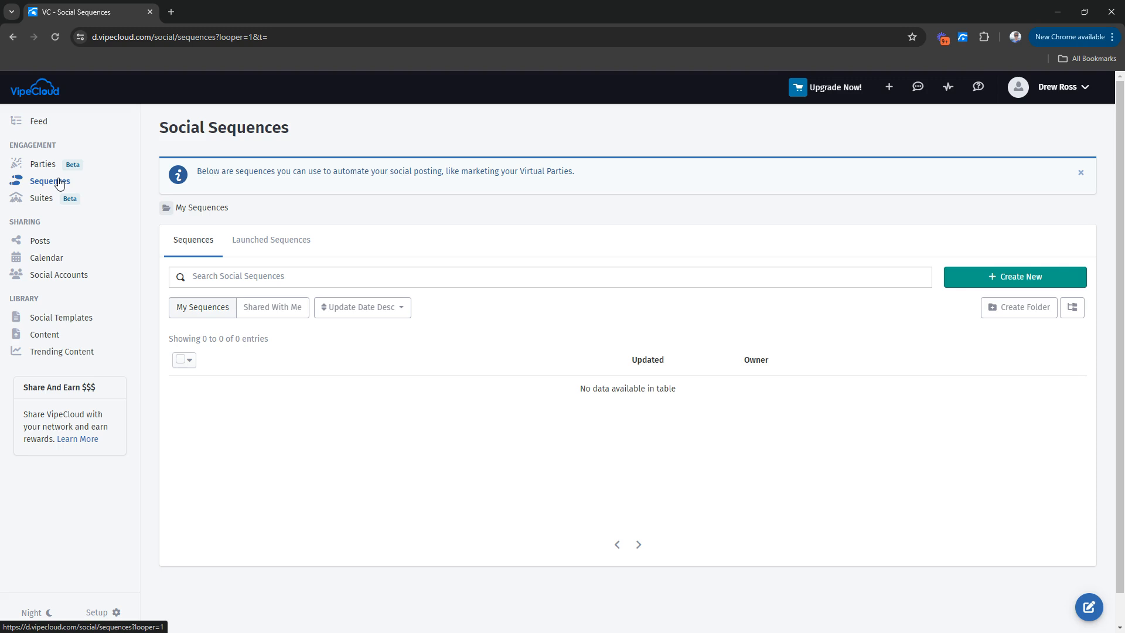
pyautogui.click(1035, 277)
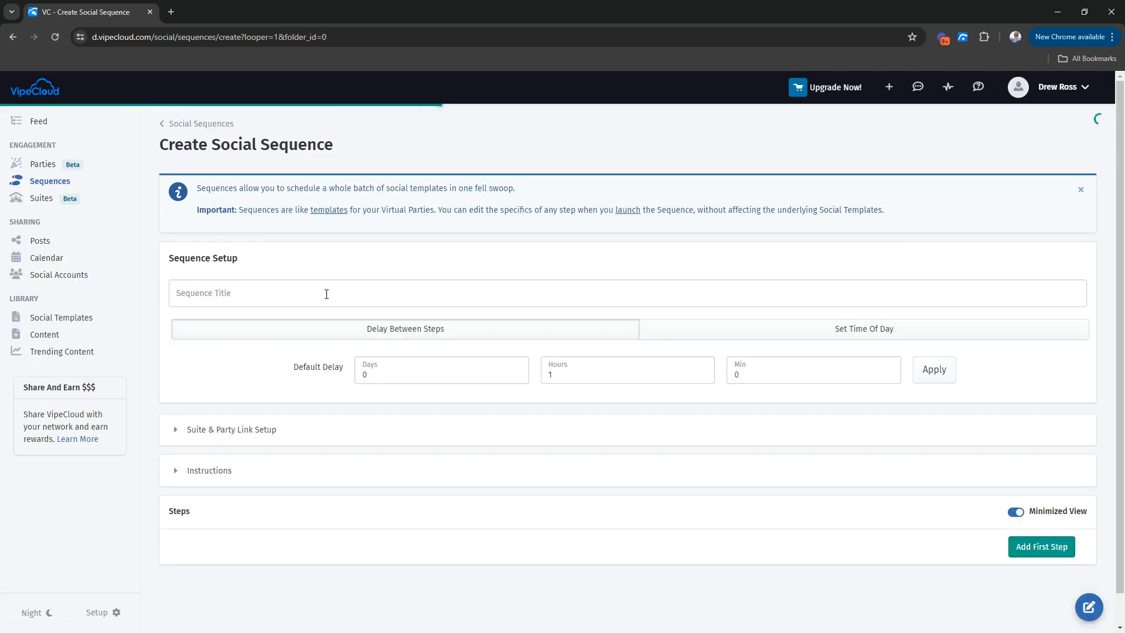
pyautogui.click(321, 291)
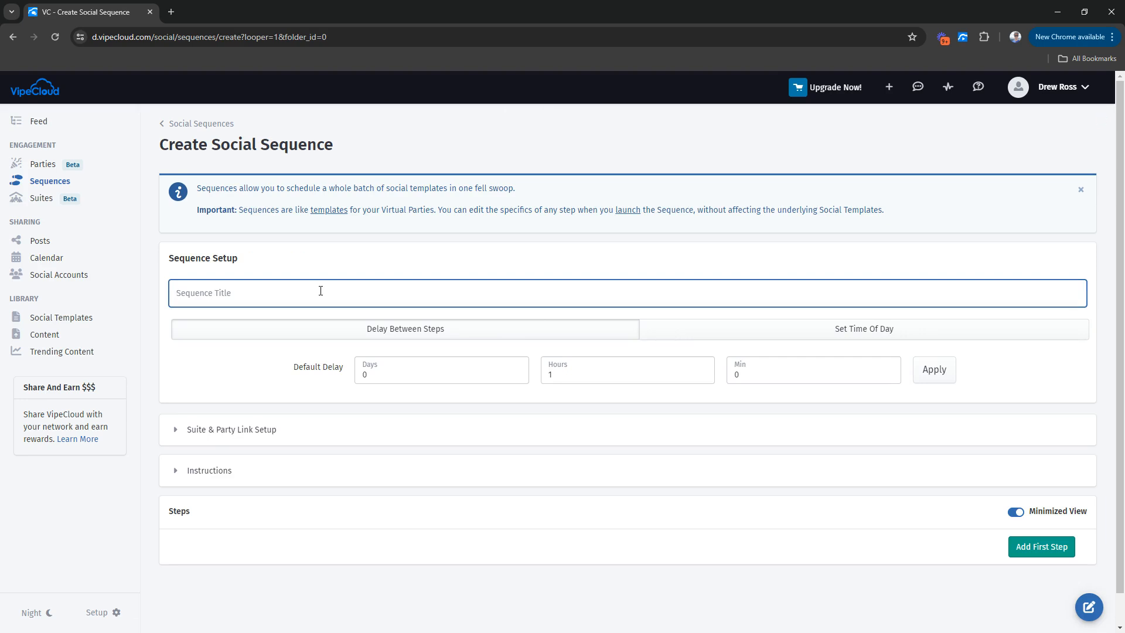
pyautogui.write('My first party')
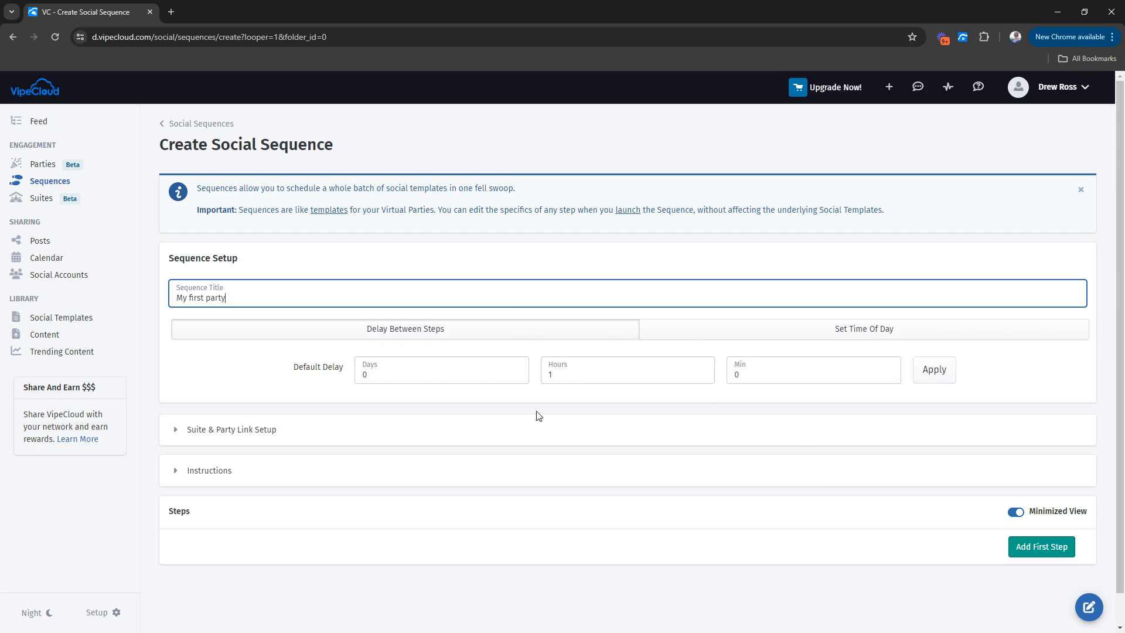
# In the Suite & Party Link Setup, set the lipstick image pexels-mixshot-pl-18431614.jpg as icon and leaf-8580628_1280.jpg as background.
pyautogui.click(227, 429)
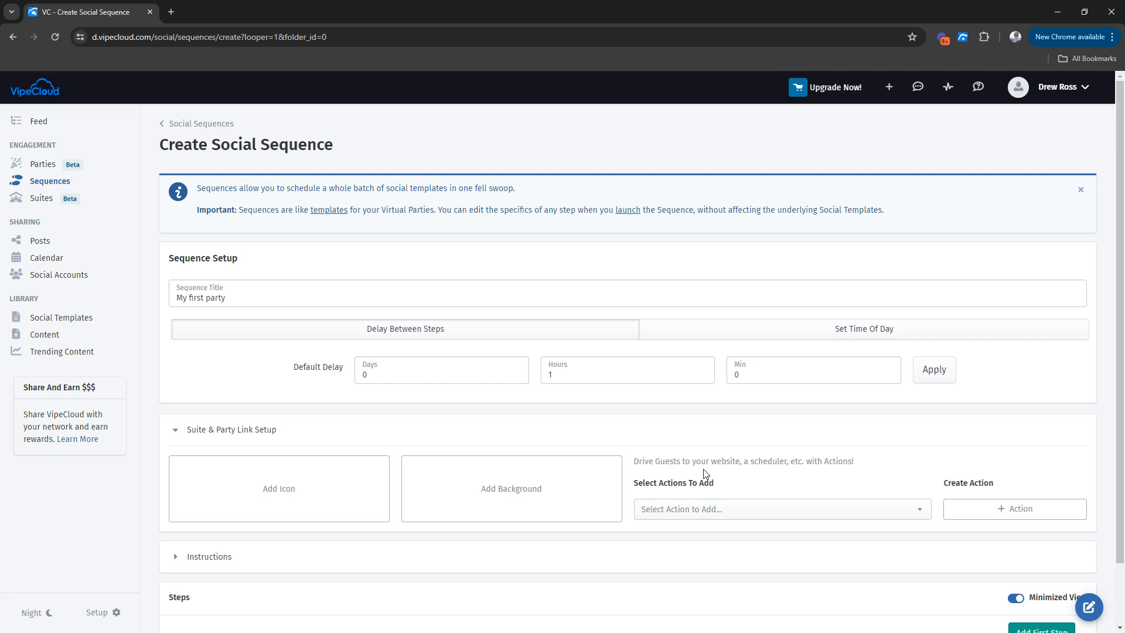
pyautogui.click(275, 491)
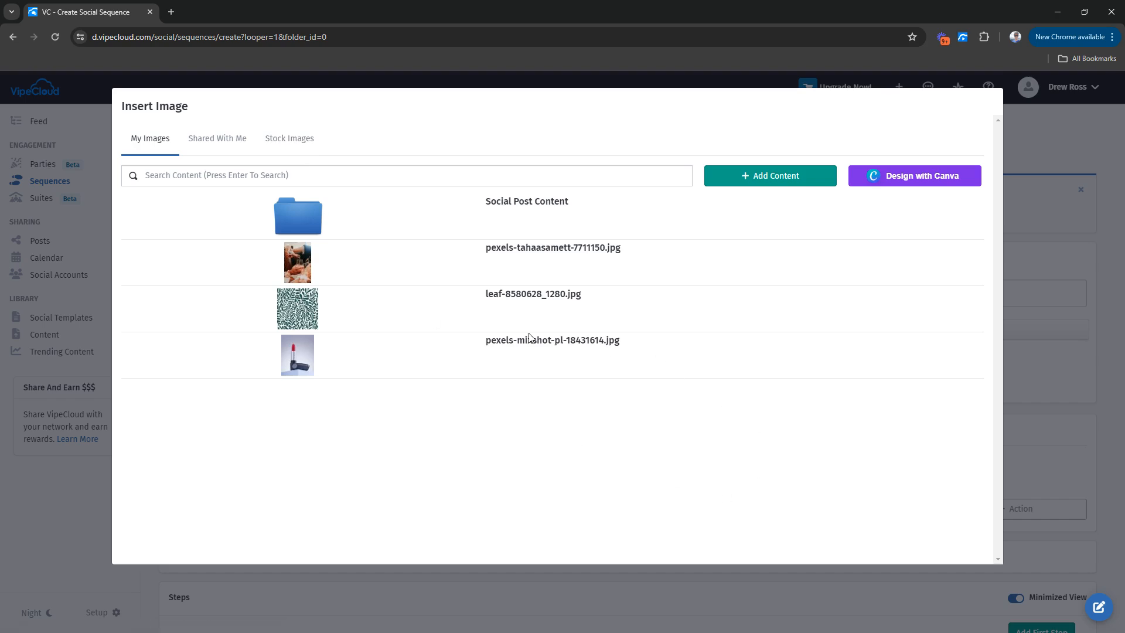
pyautogui.click(514, 345)
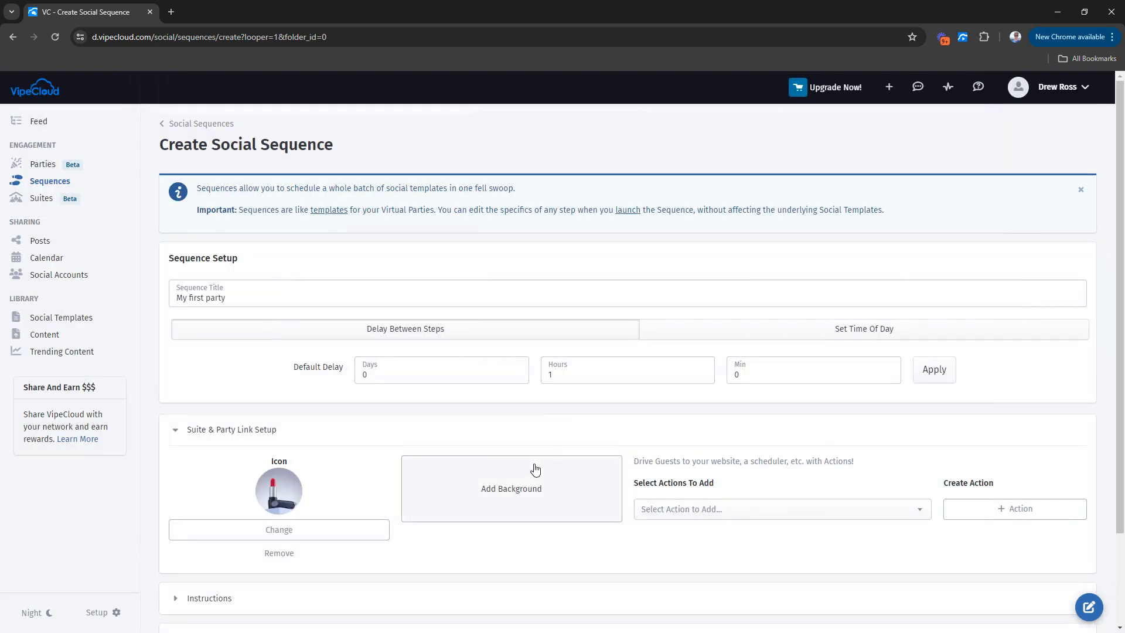
pyautogui.click(507, 507)
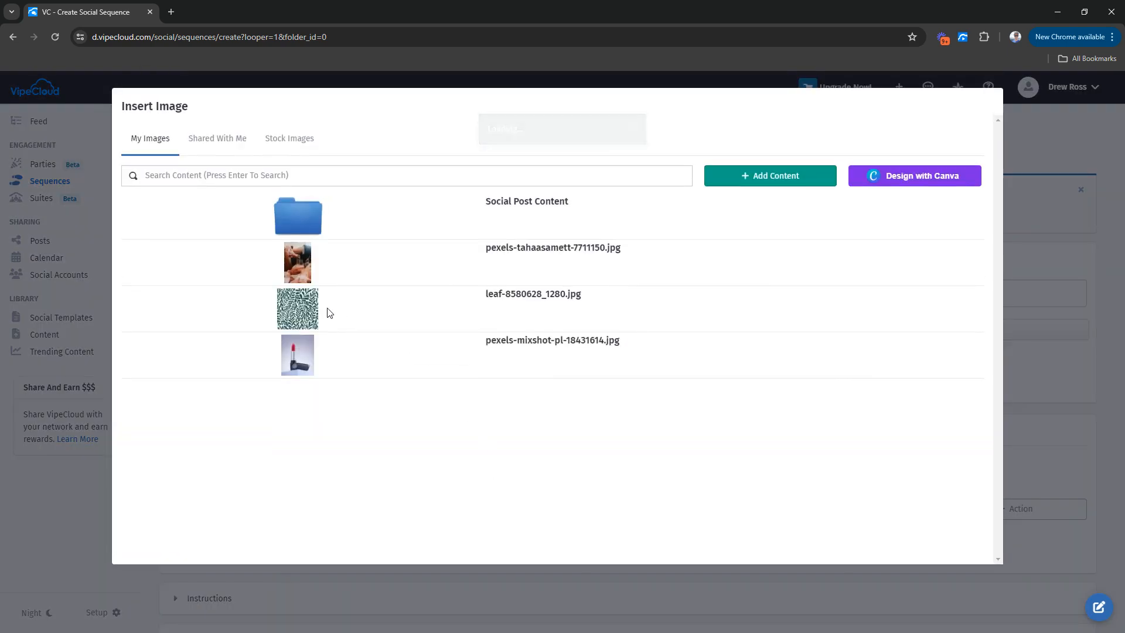
pyautogui.click(569, 298)
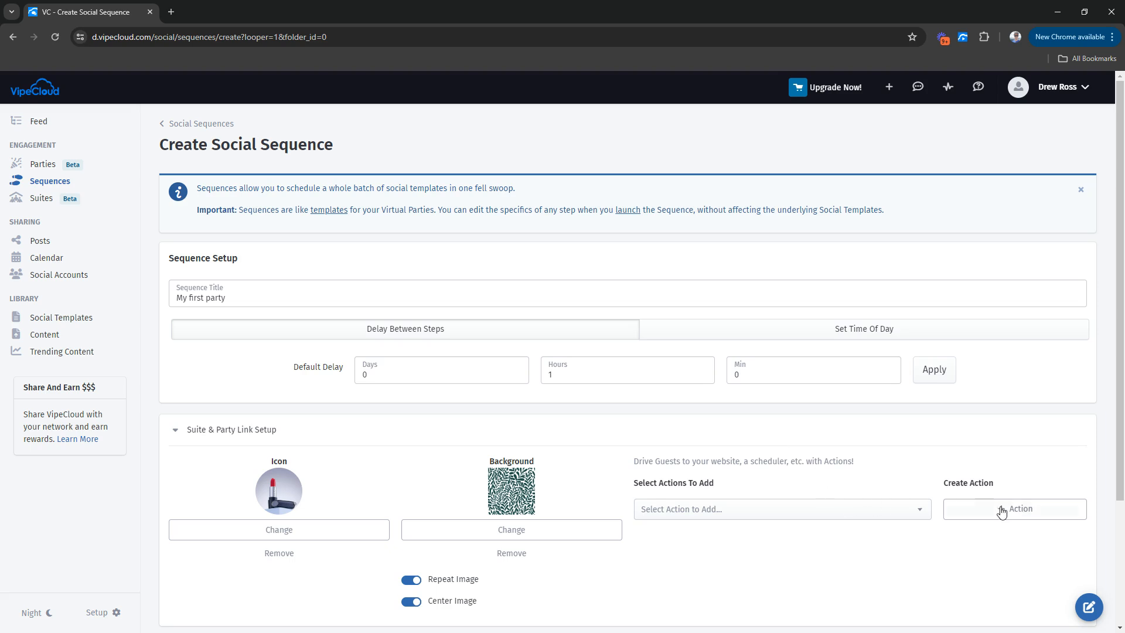
# Create a "Book An Appointment Now!" action link for the party with the default card settings and save it.
pyautogui.click(814, 511)
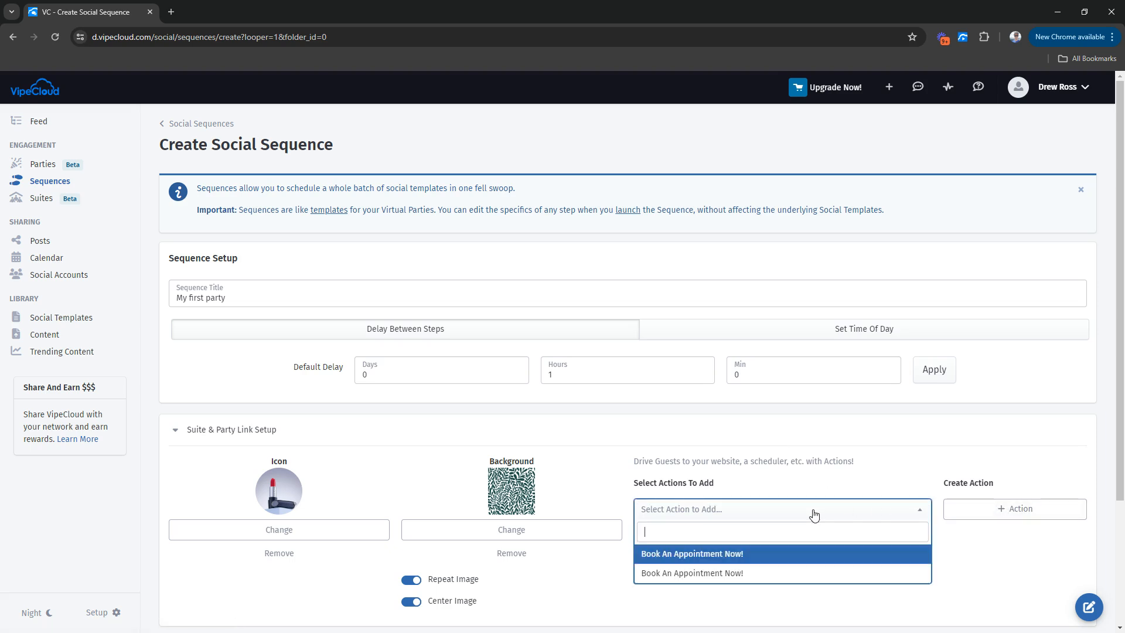
pyautogui.click(813, 511)
pyautogui.click(813, 510)
pyautogui.click(838, 507)
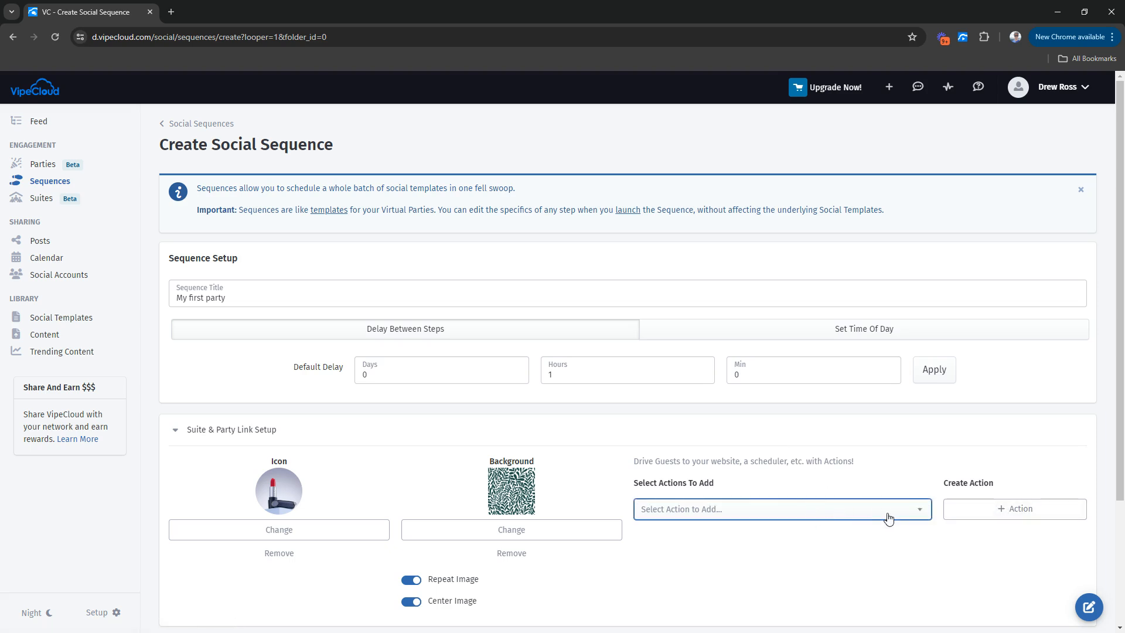
pyautogui.click(997, 514)
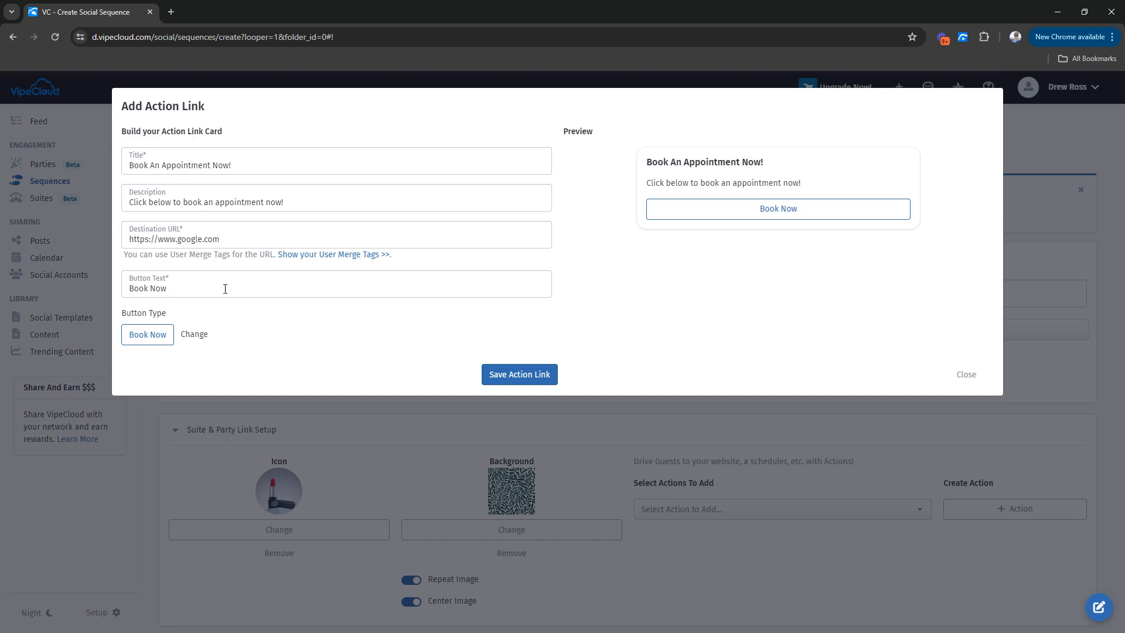
pyautogui.click(527, 379)
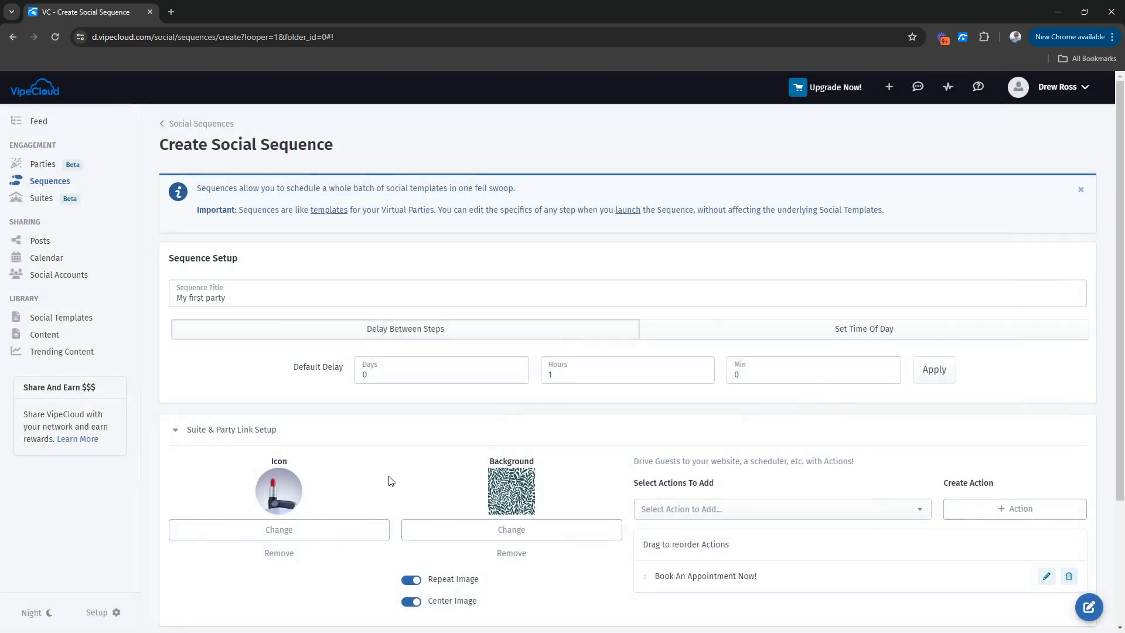
# Start a new social template for the first sequence step, titled "Party post 1" with the post text "Hey everybody!".
pyautogui.scroll(-3, 390, 480)
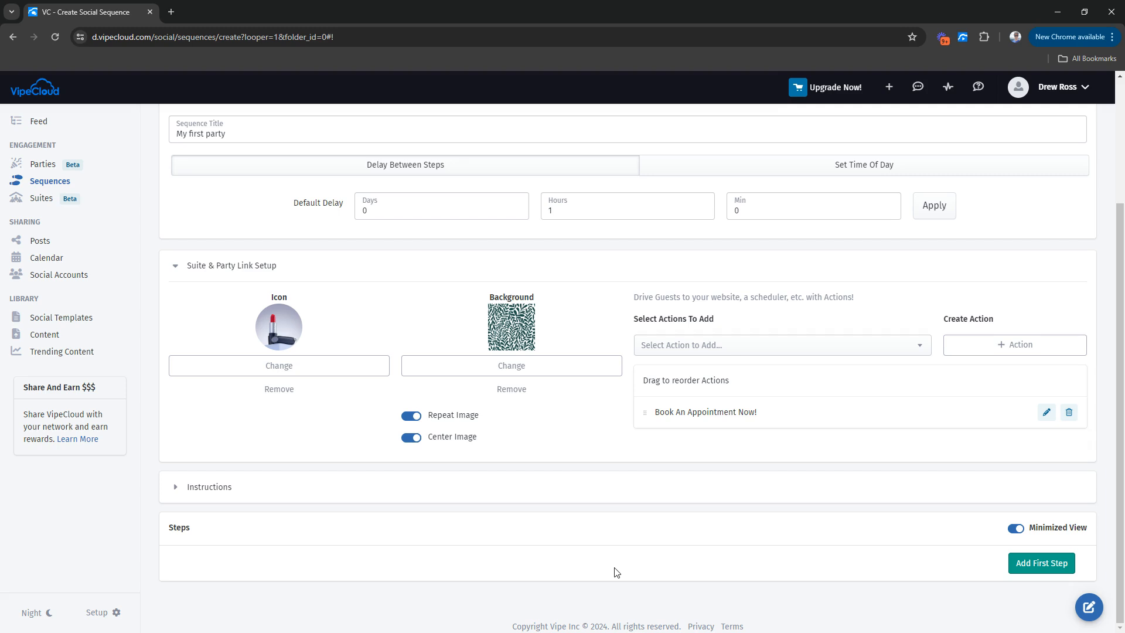
pyautogui.click(1038, 563)
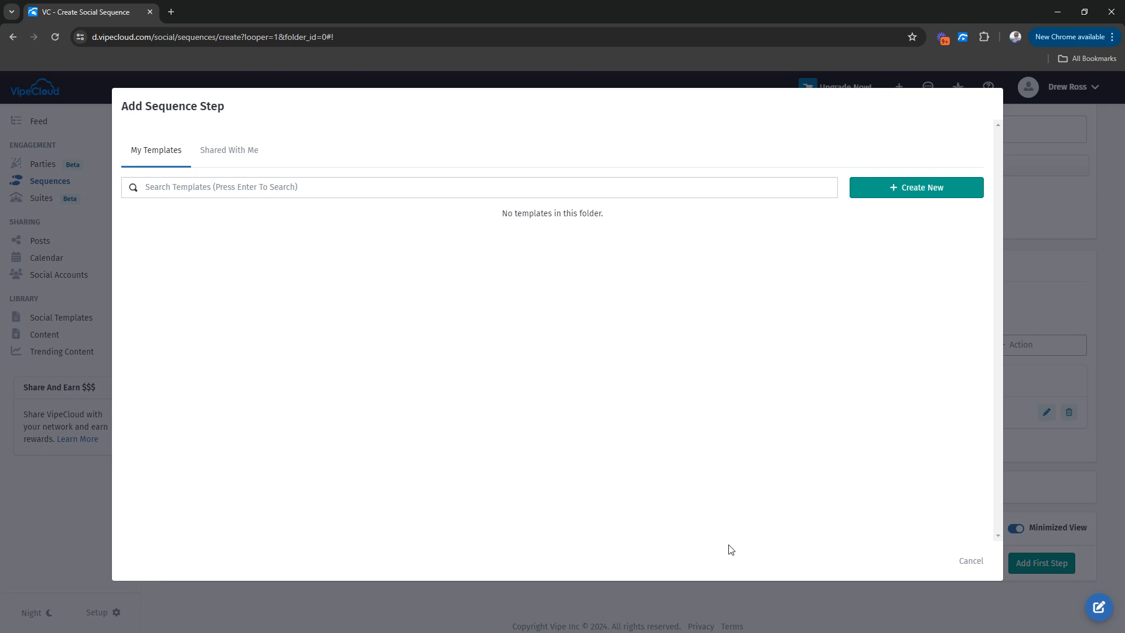
pyautogui.click(905, 187)
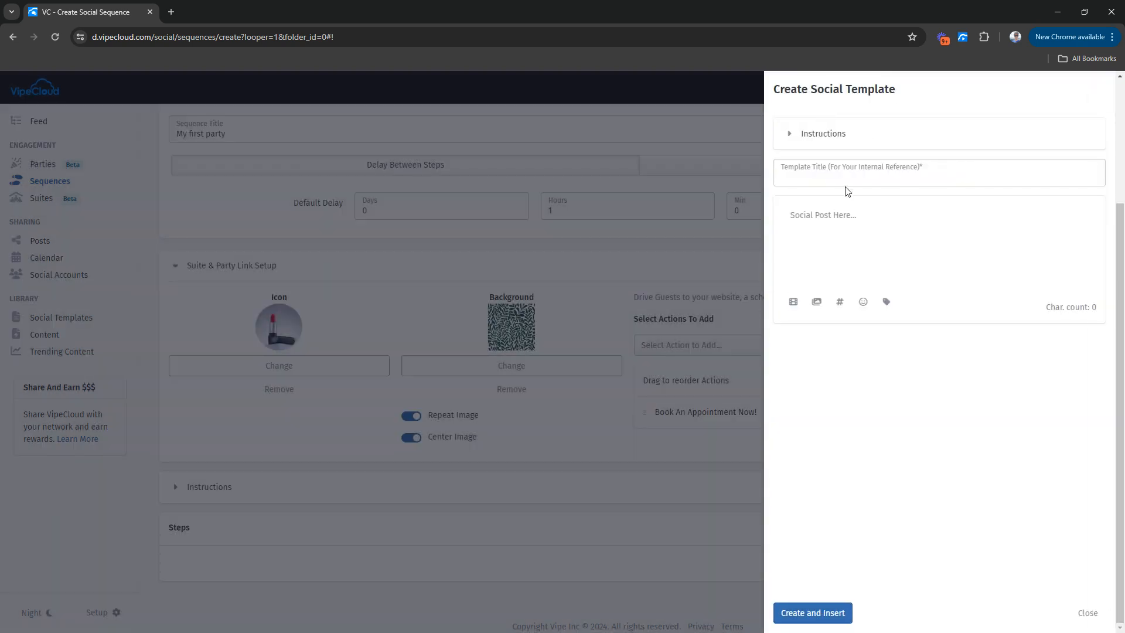
pyautogui.click(847, 179)
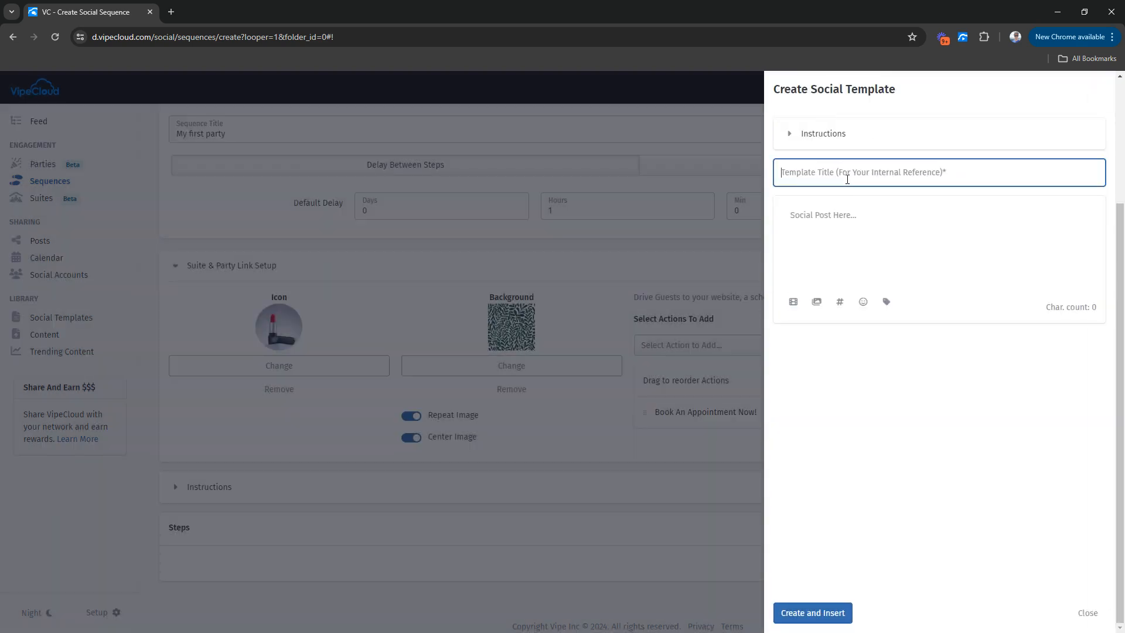
pyautogui.write('Party ')
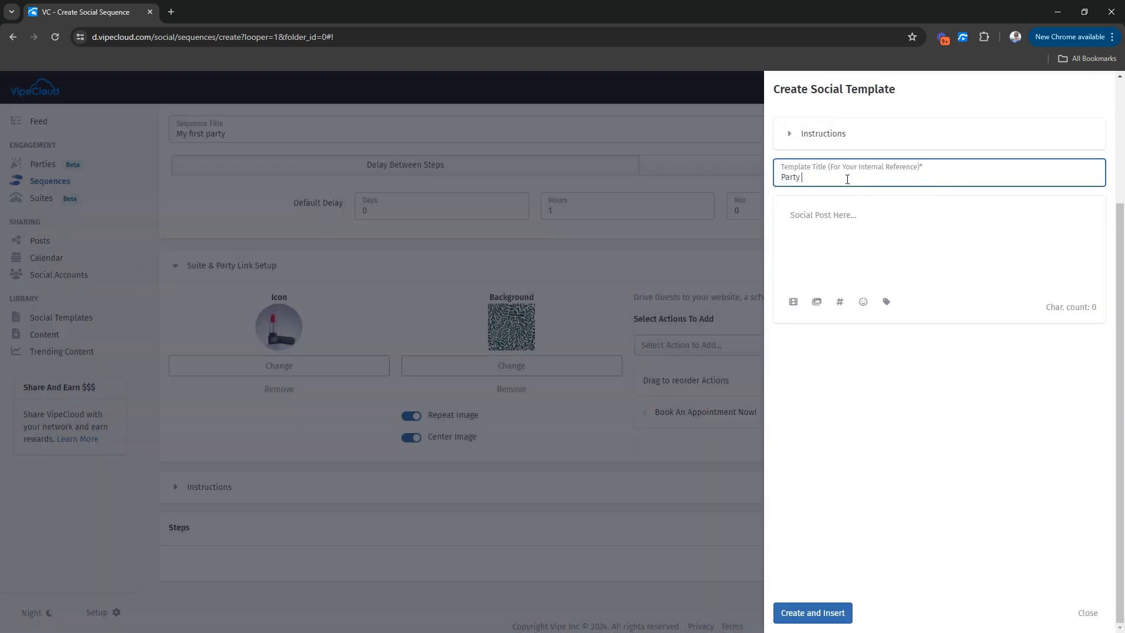
pyautogui.write('post 1')
pyautogui.click(875, 223)
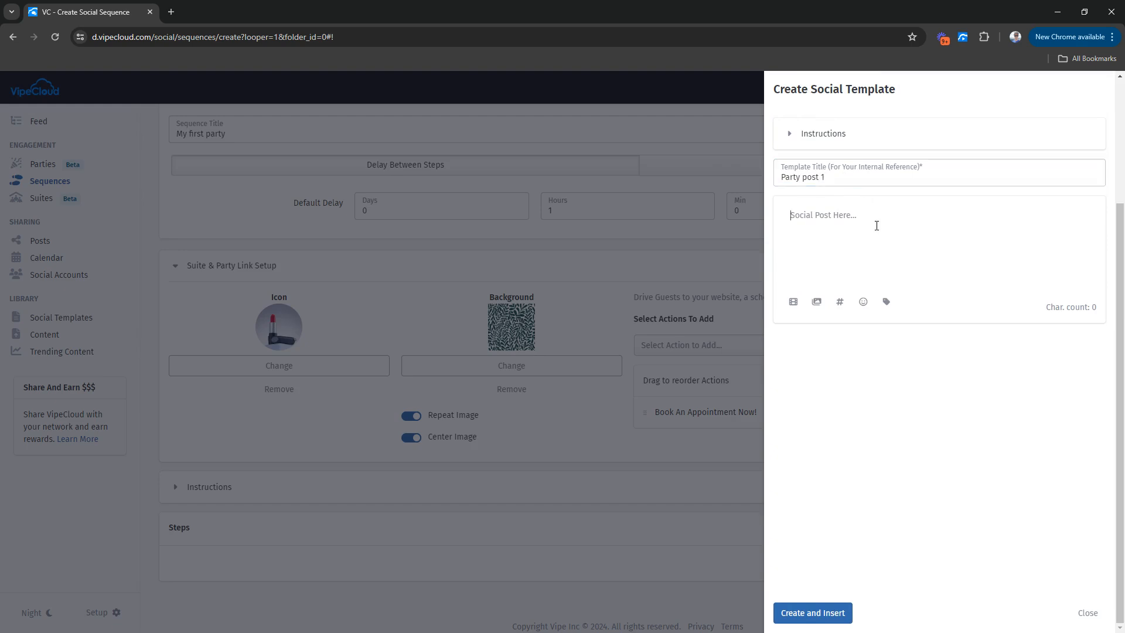
pyautogui.write('Hey everybody!')
# Attach the image pexels-tahaasamett-7711150.jpg to the post and insert the template into the sequence.
pyautogui.click(817, 303)
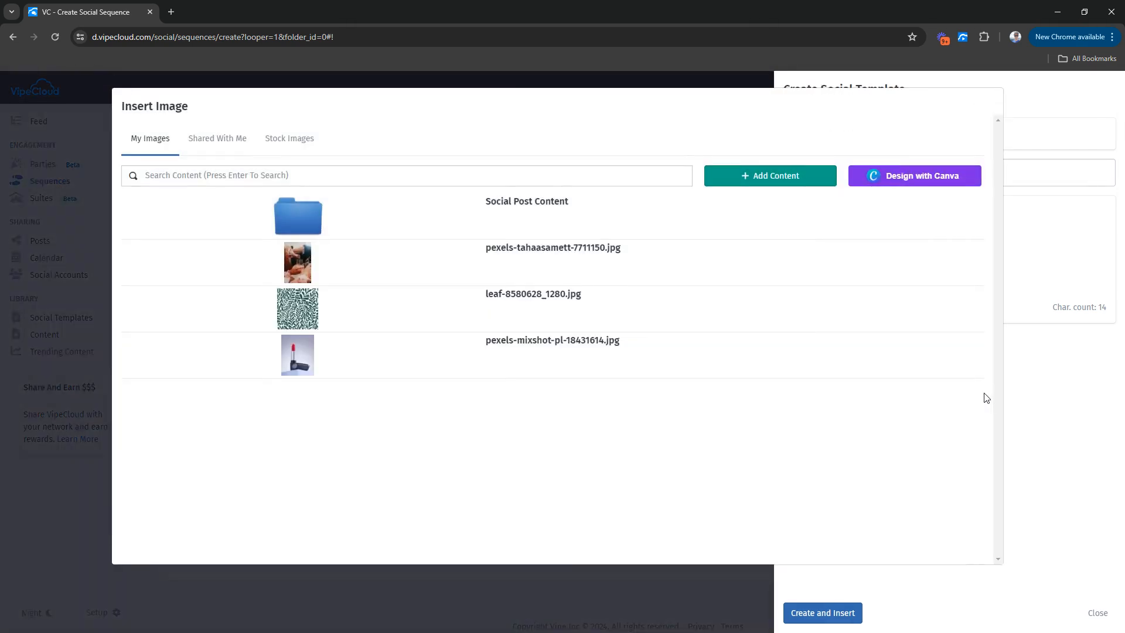
pyautogui.click(566, 253)
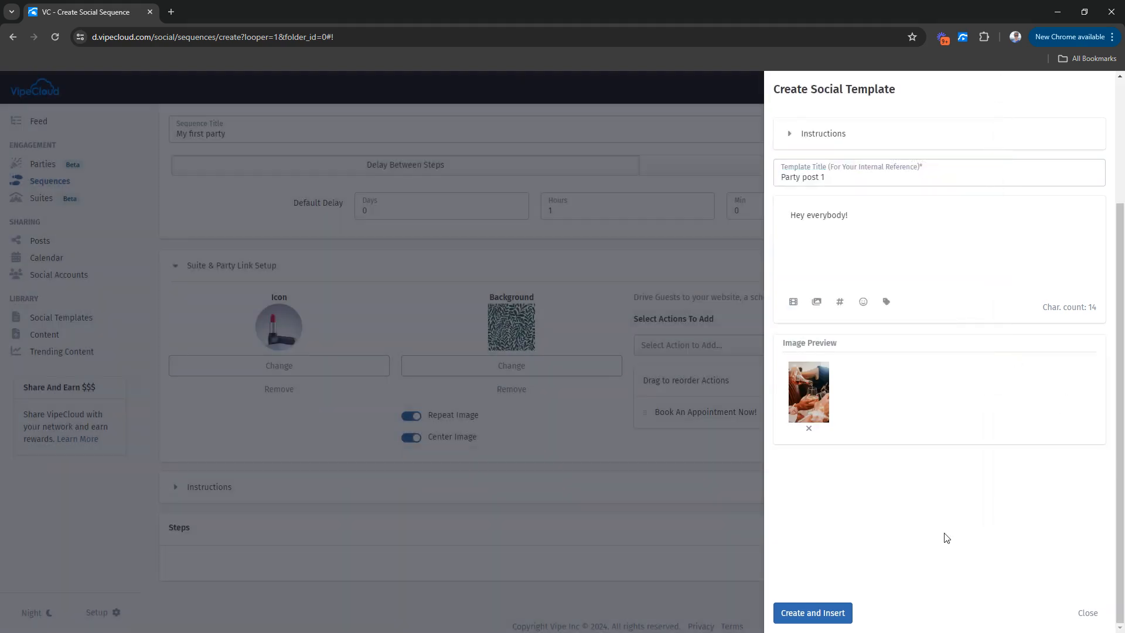
pyautogui.click(813, 612)
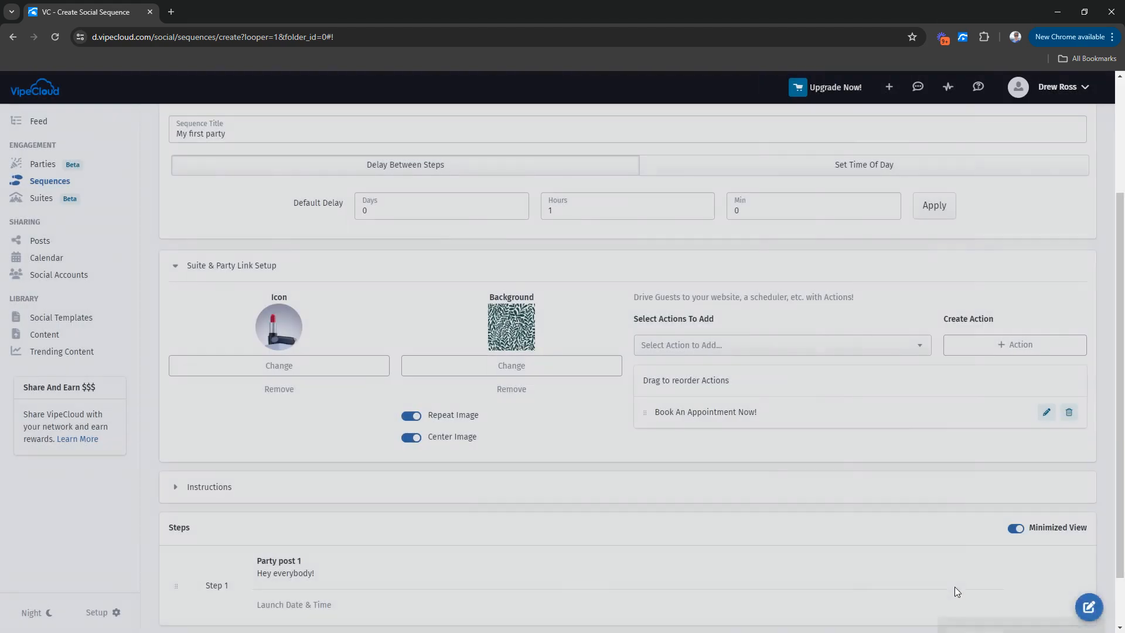
# Start another sequence step with a new template titled "Party post 2" and the post text "Hope everybody has a great time!".
pyautogui.scroll(-2, 509, 515)
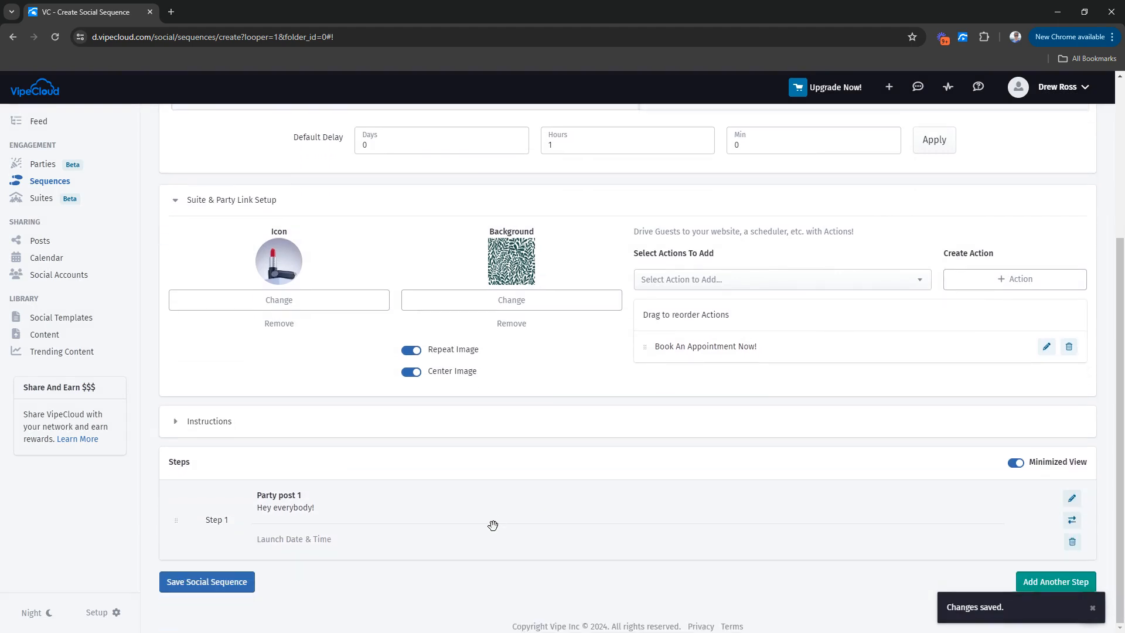
pyautogui.click(1051, 582)
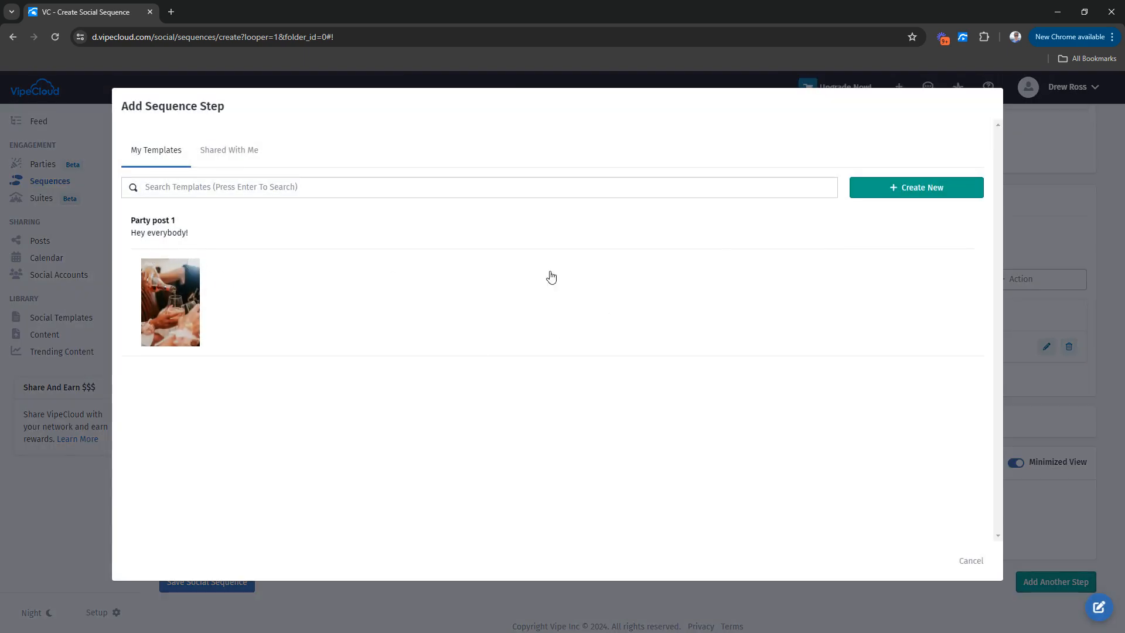
pyautogui.click(897, 201)
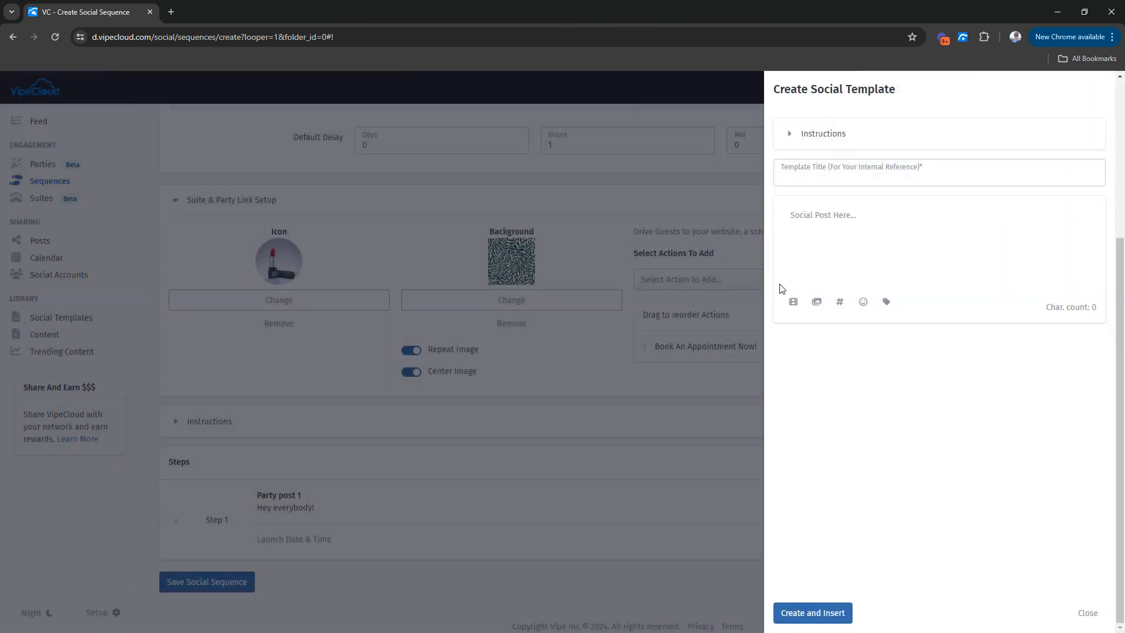
pyautogui.click(819, 176)
pyautogui.write('Hop')
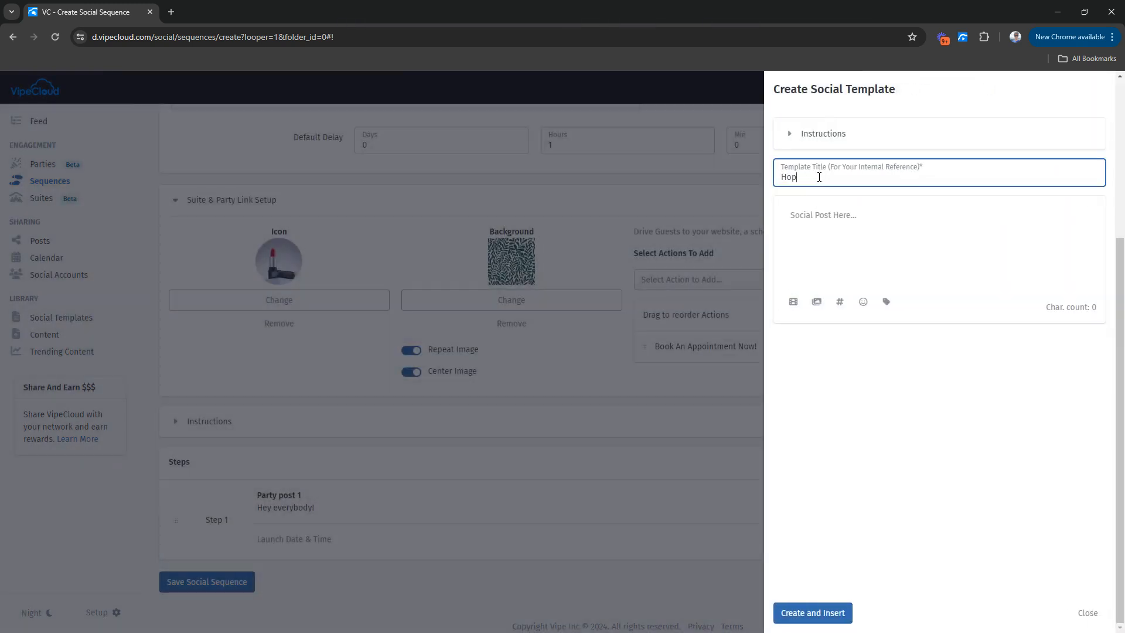
pyautogui.write('e eve')
pyautogui.hotkey('ctrl', 'a')
pyautogui.write('Party post 2')
pyautogui.press('Tab')
pyautogui.write('Ho')
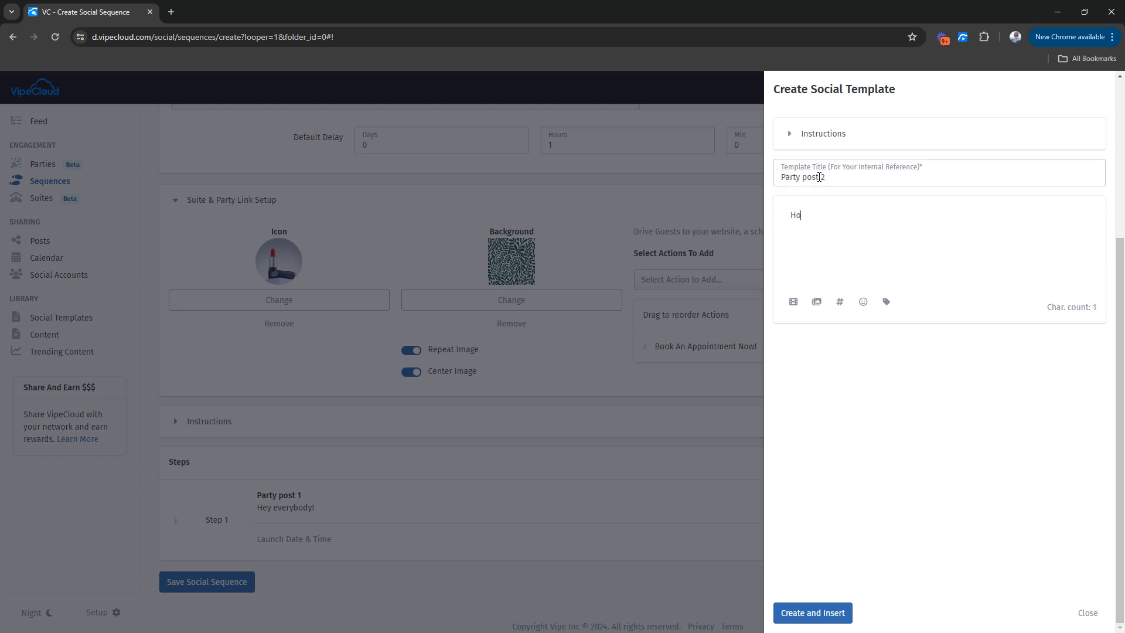
pyautogui.write('pe everybody has a great time!')
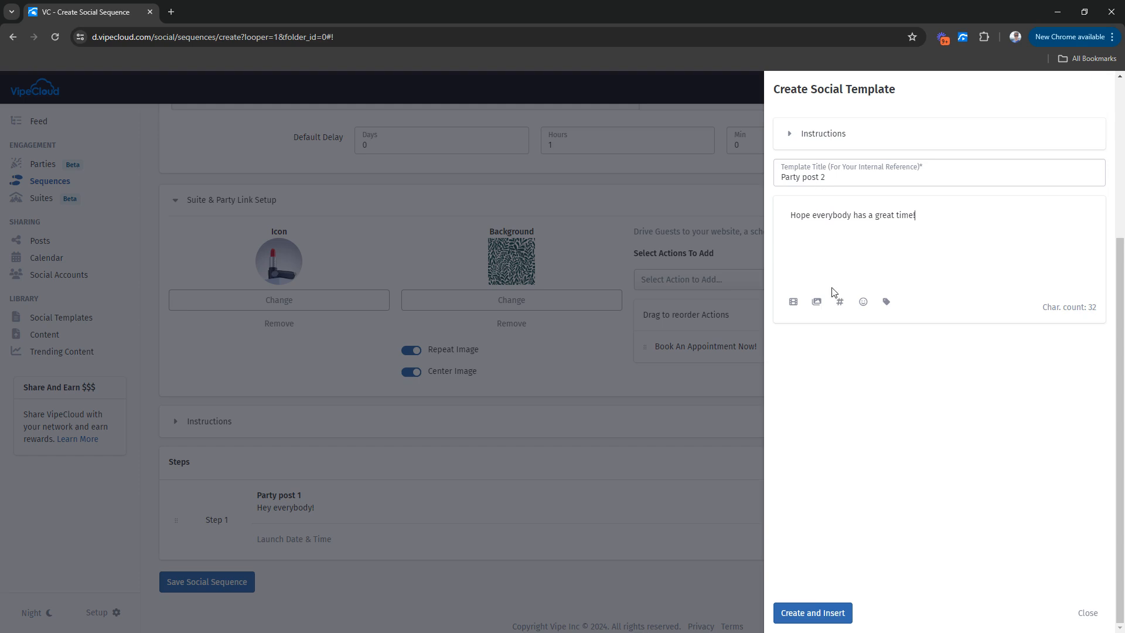
# Attach the stock photo of people gathered around a table to the second post and insert the template into the sequence.
pyautogui.click(816, 302)
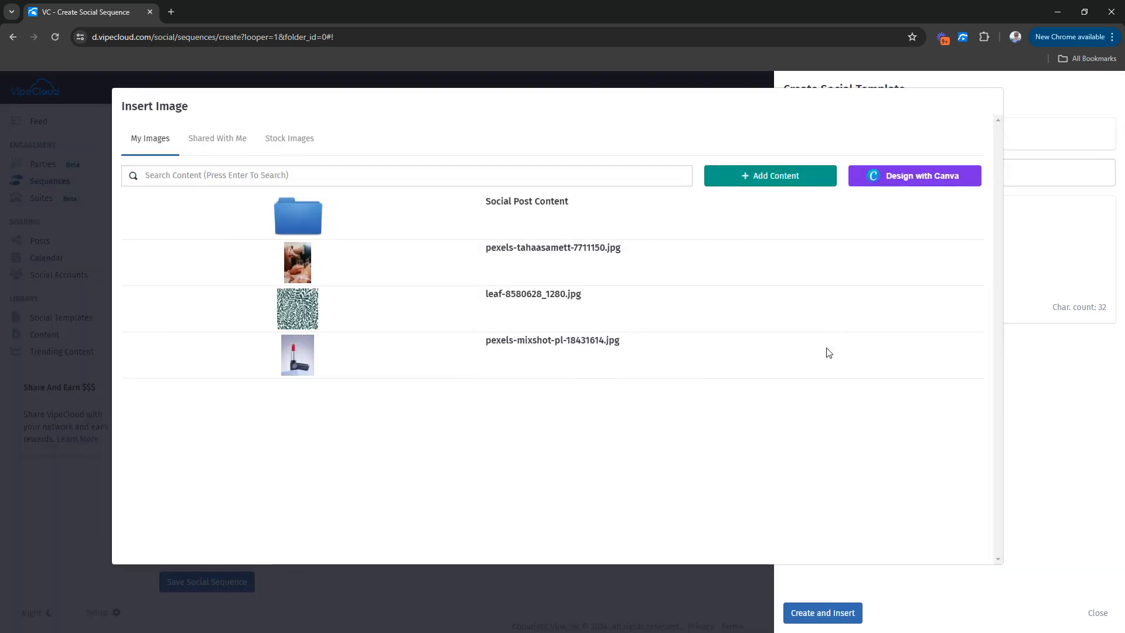
pyautogui.click(316, 151)
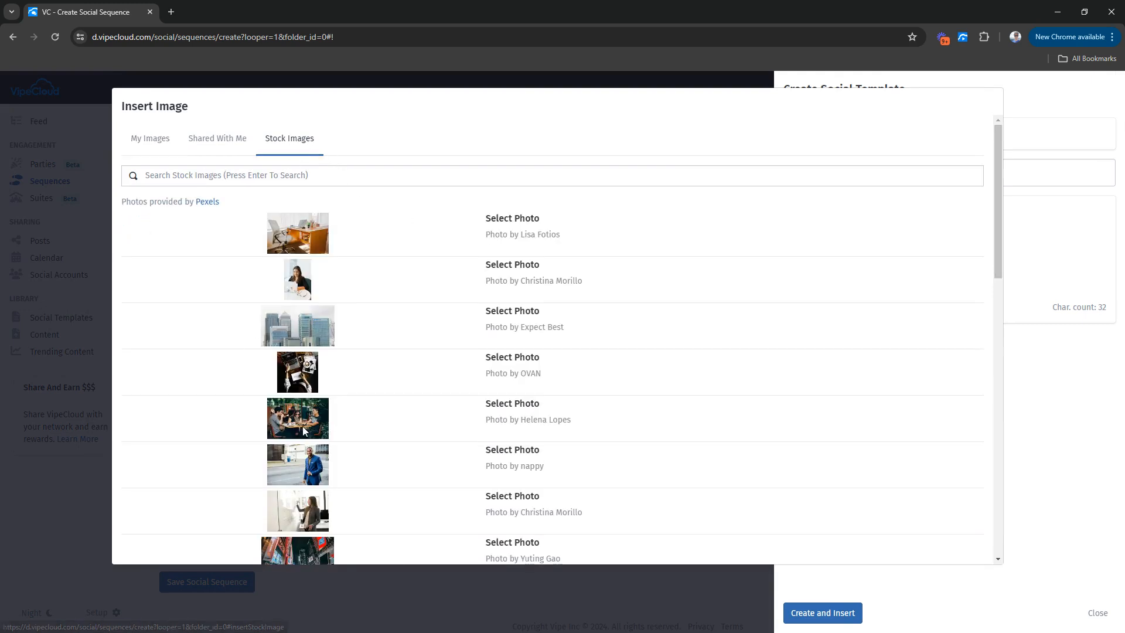
pyautogui.click(518, 407)
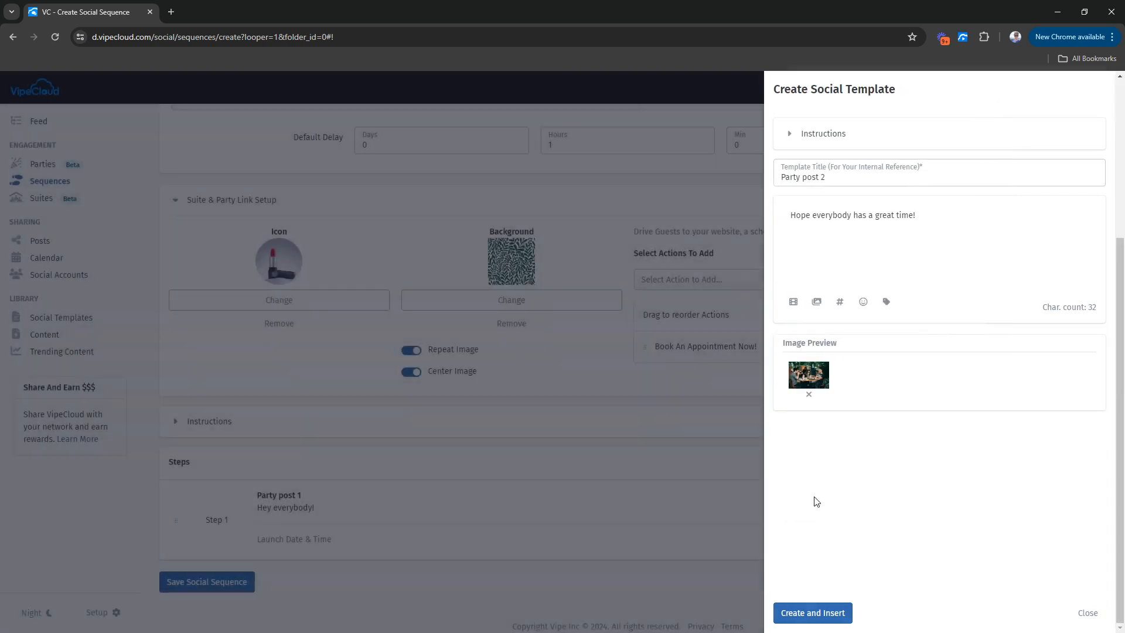
pyautogui.click(823, 615)
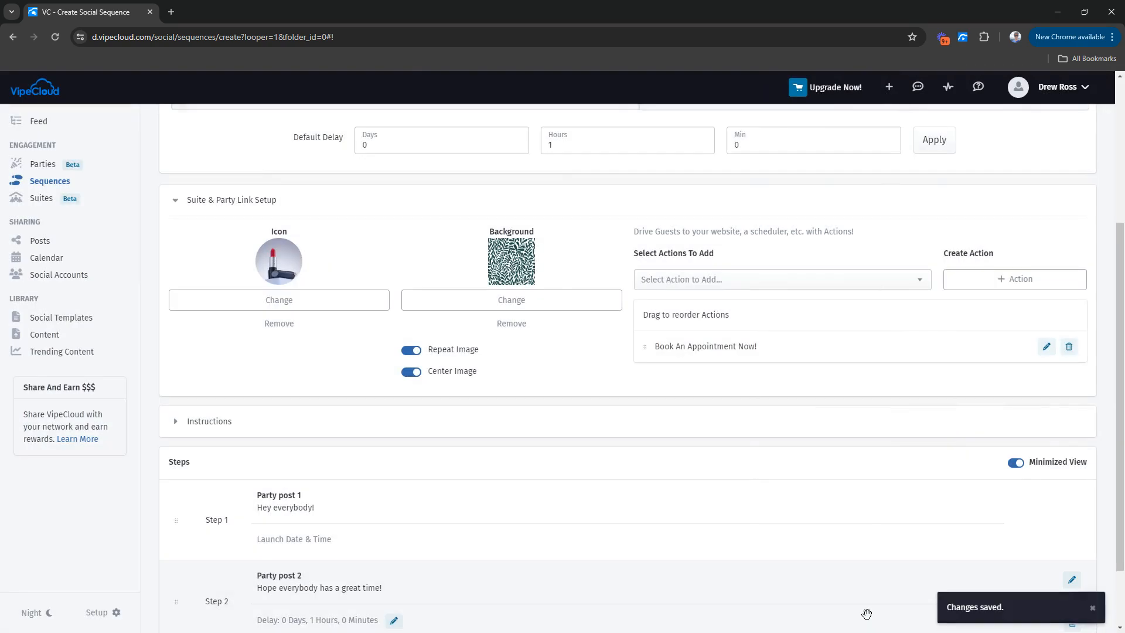
pyautogui.scroll(-2, 723, 468)
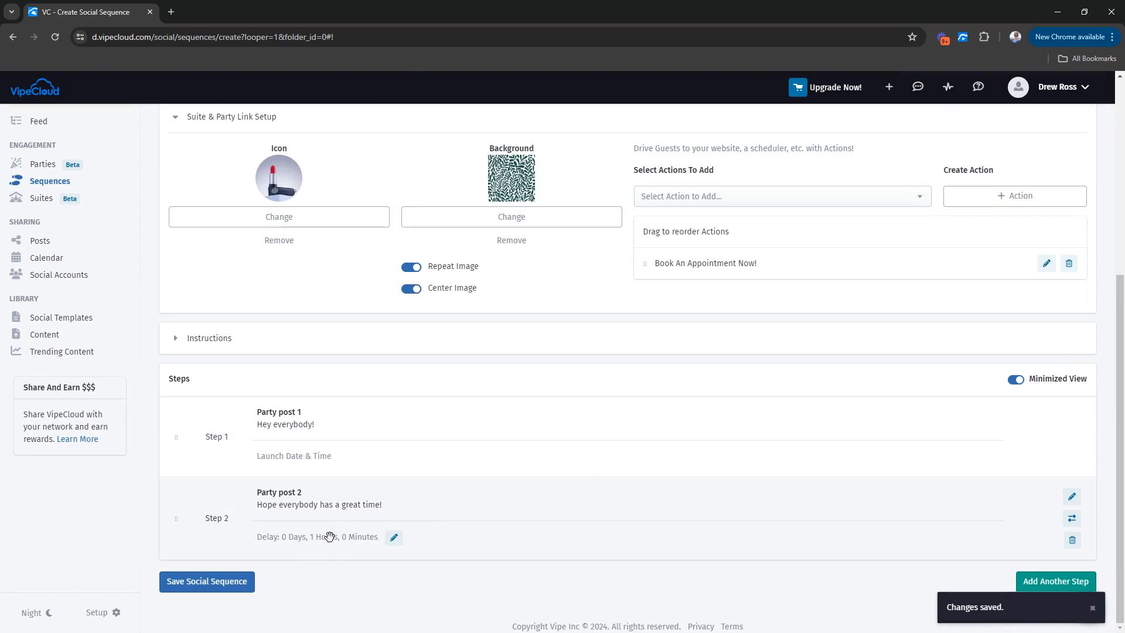
# Set the delay of the Party post 2 step to 0 days, 2 hours, 0 minutes.
pyautogui.scroll(5, 326, 535)
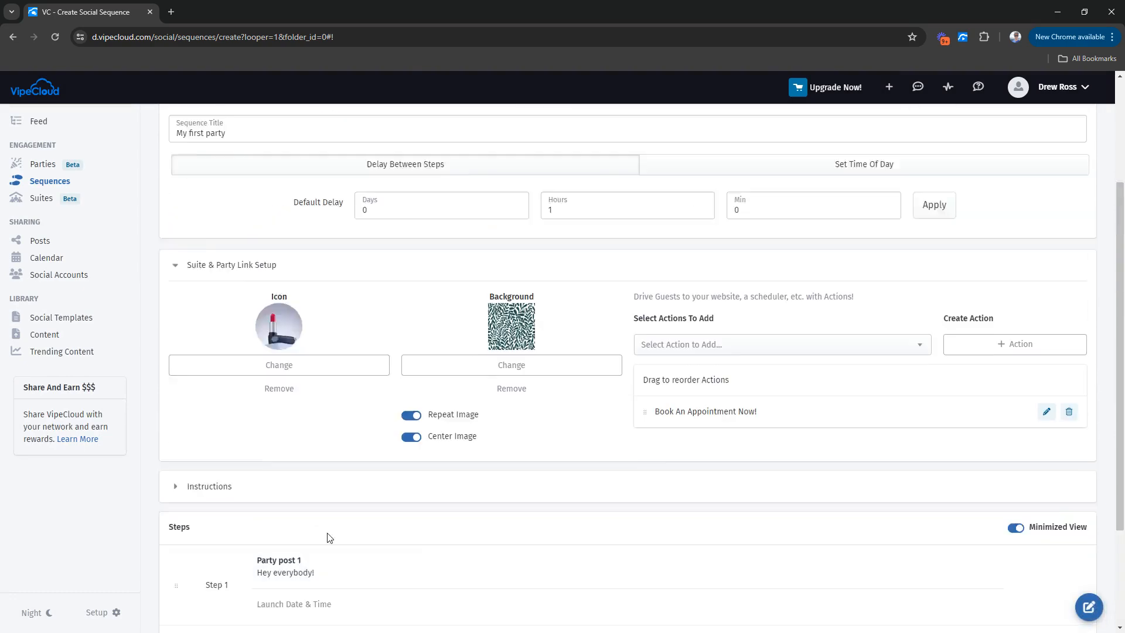
pyautogui.scroll(-5, 653, 377)
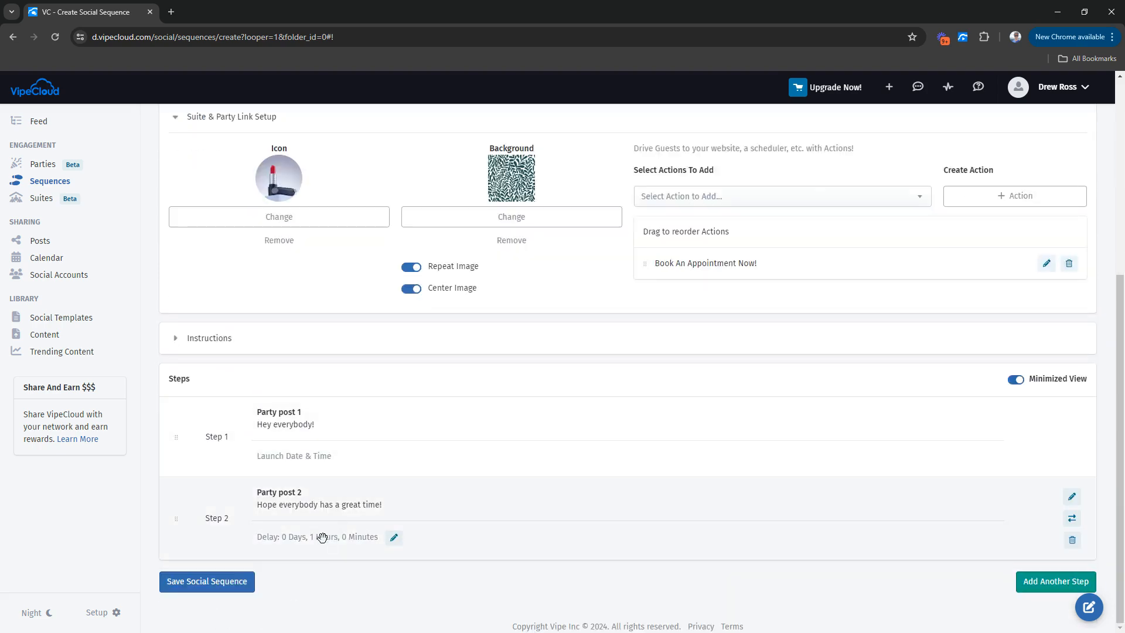
pyautogui.click(393, 537)
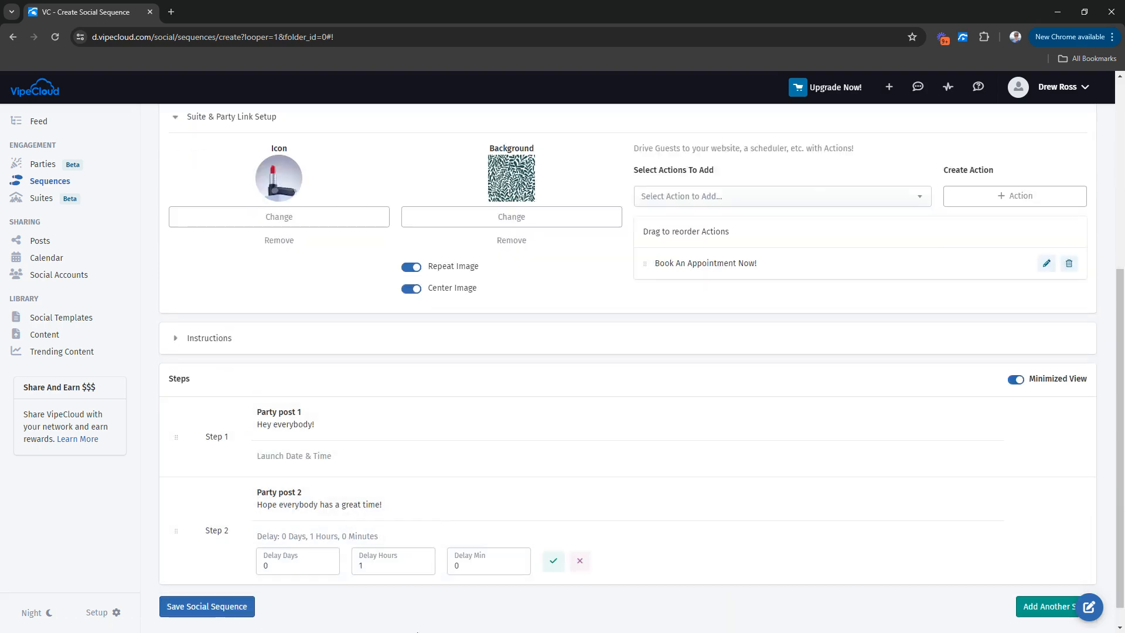
pyautogui.click(367, 570)
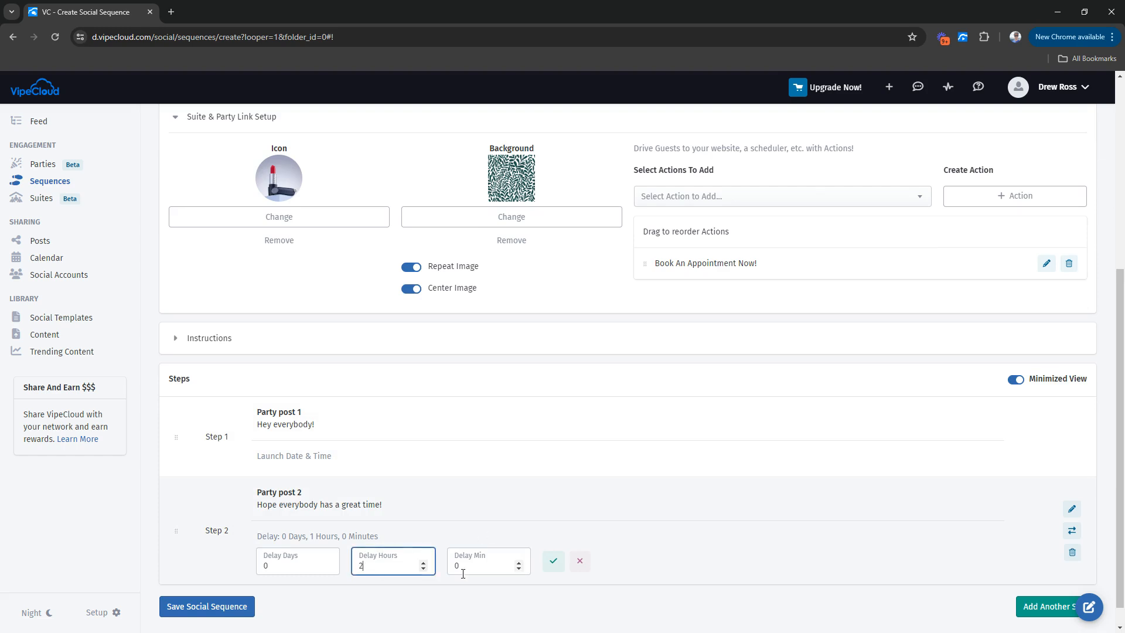
pyautogui.click(552, 563)
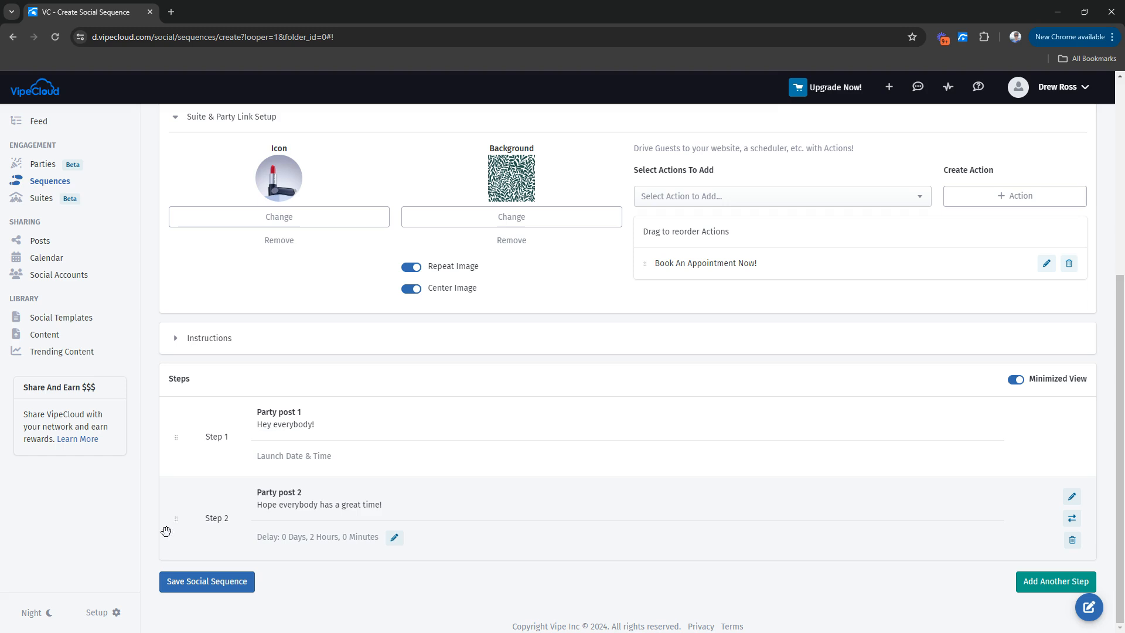
# Try reordering the sequence with Party post 2 ahead of Party post 1, and restore the original order.
pyautogui.moveTo(167, 529); pyautogui.dragTo(179, 478)
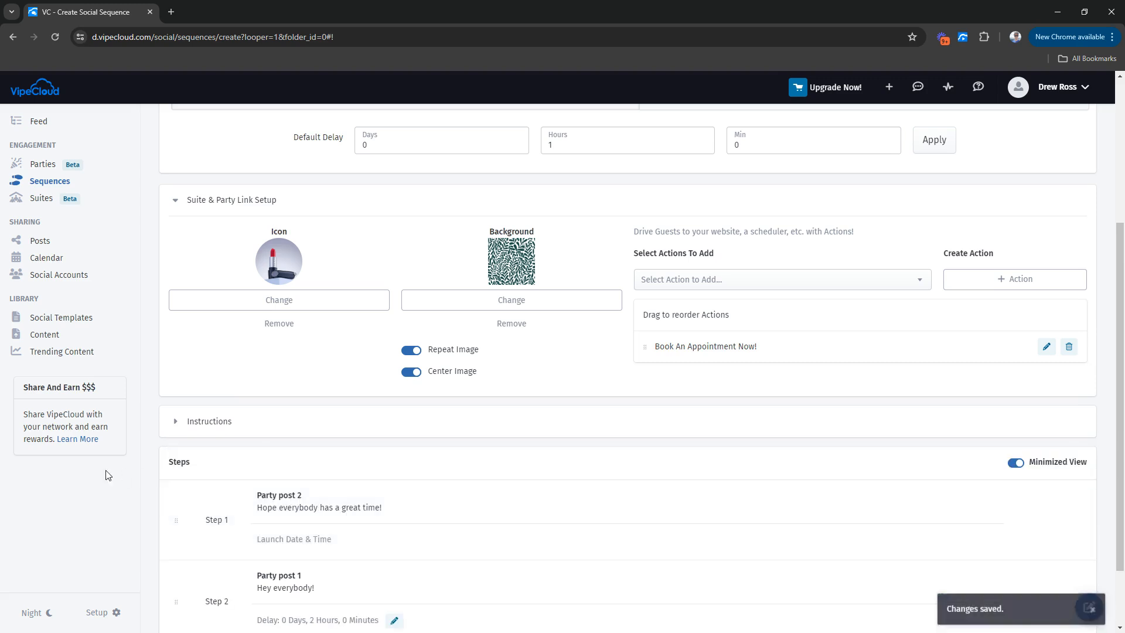
pyautogui.scroll(-2, 234, 469)
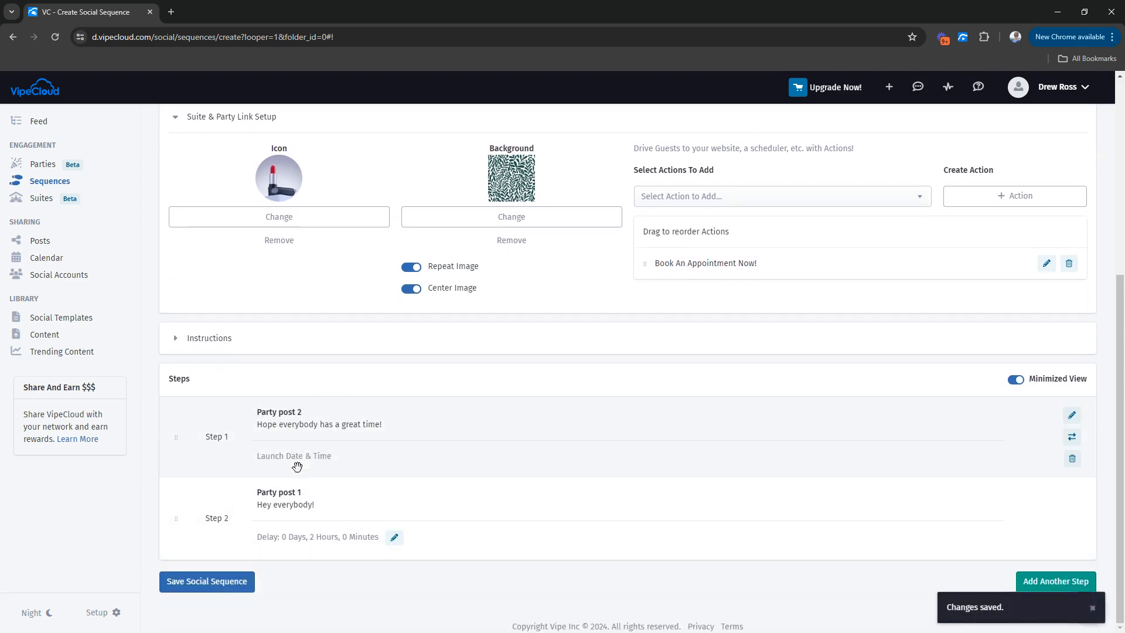
pyautogui.moveTo(183, 530); pyautogui.dragTo(194, 505)
pyautogui.scroll(-2, 501, 471)
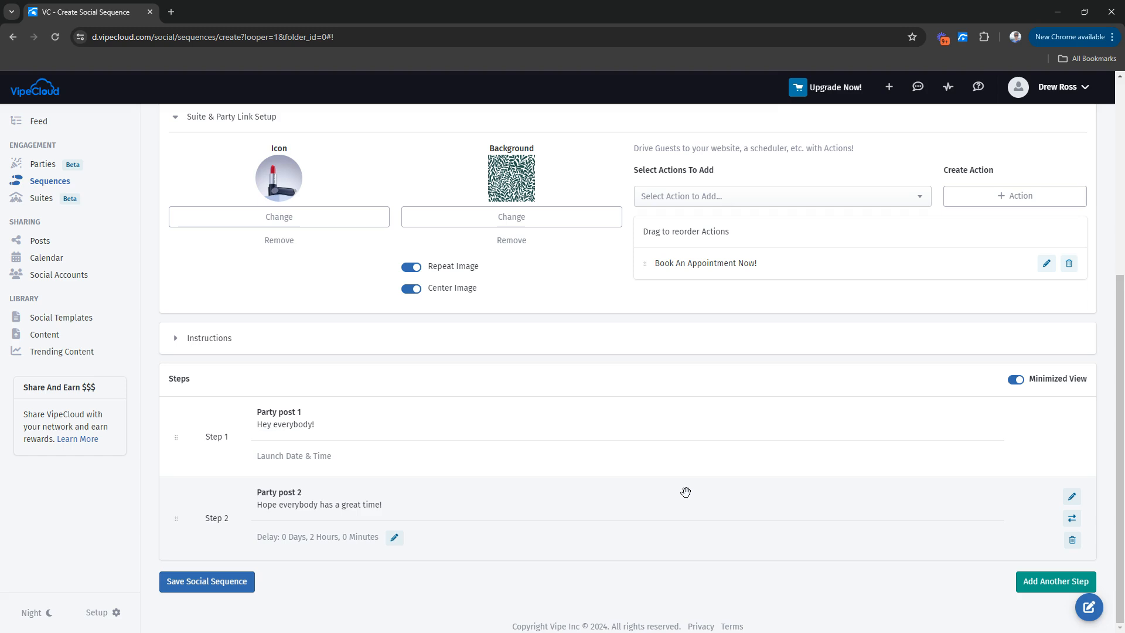
# Expand the sequence steps to examine both posts with their attached images, and return to the minimized view.
pyautogui.click(1015, 379)
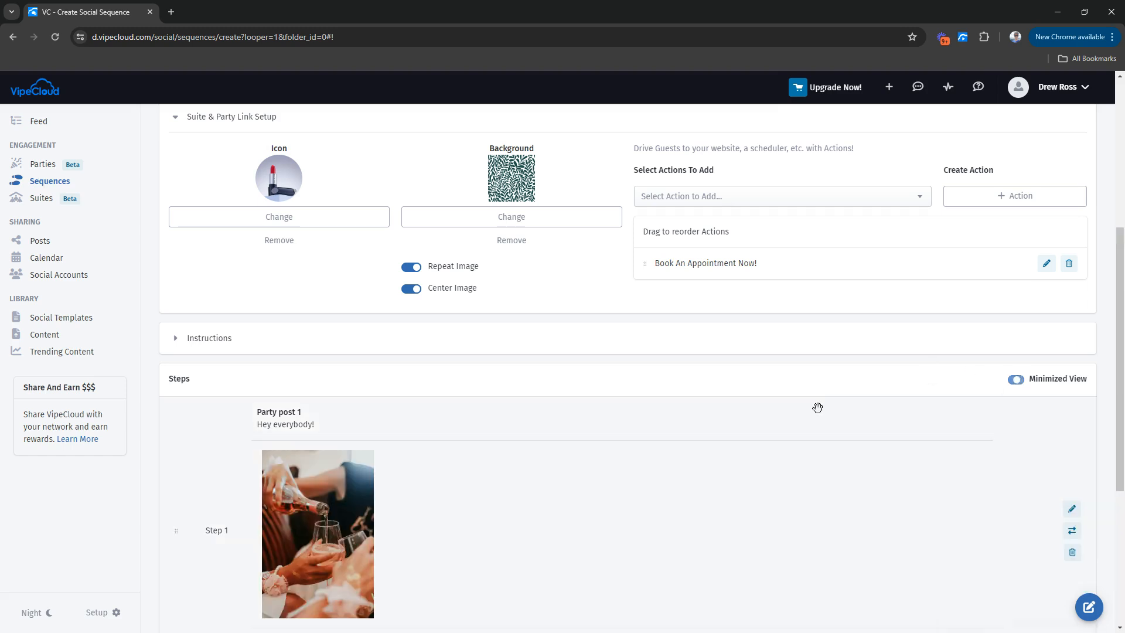
pyautogui.scroll(-5, 723, 391)
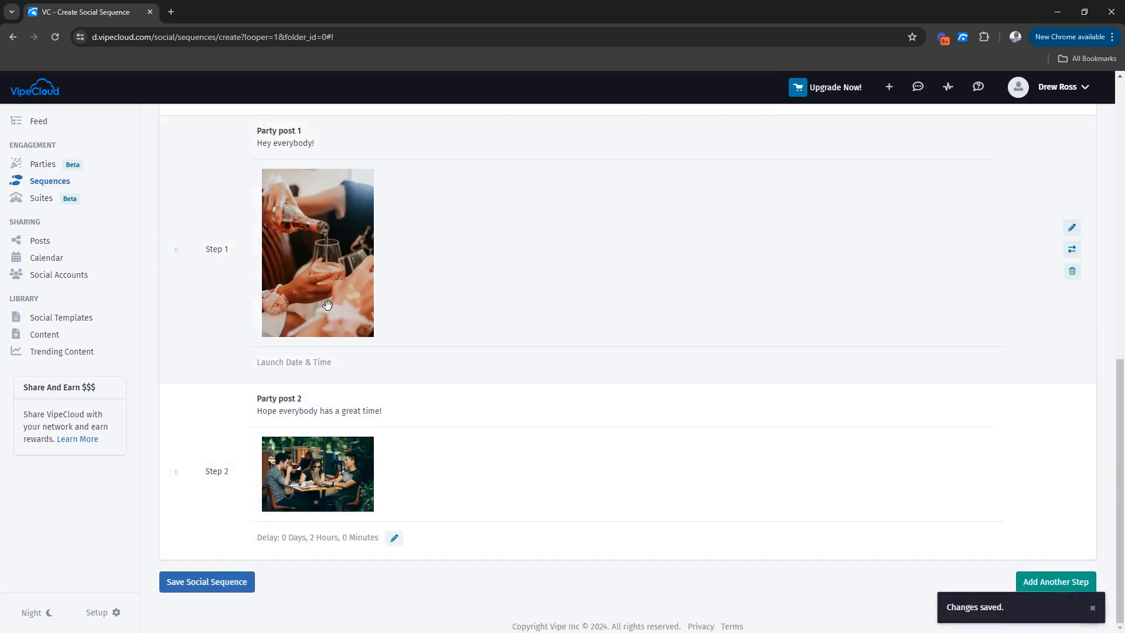
pyautogui.scroll(4, 381, 389)
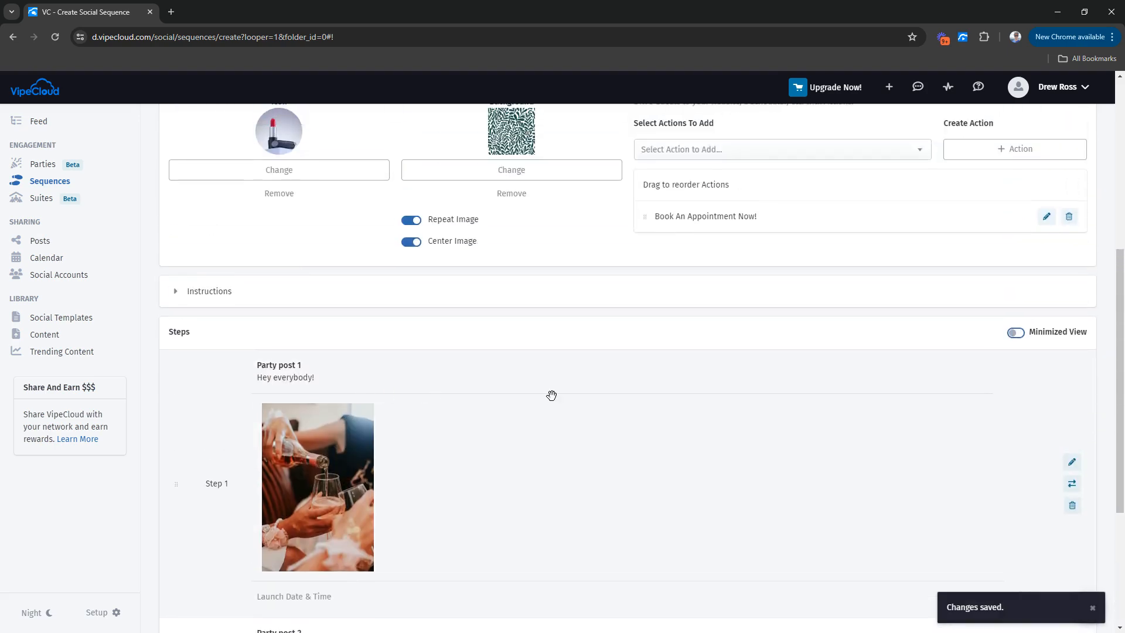
pyautogui.click(1016, 333)
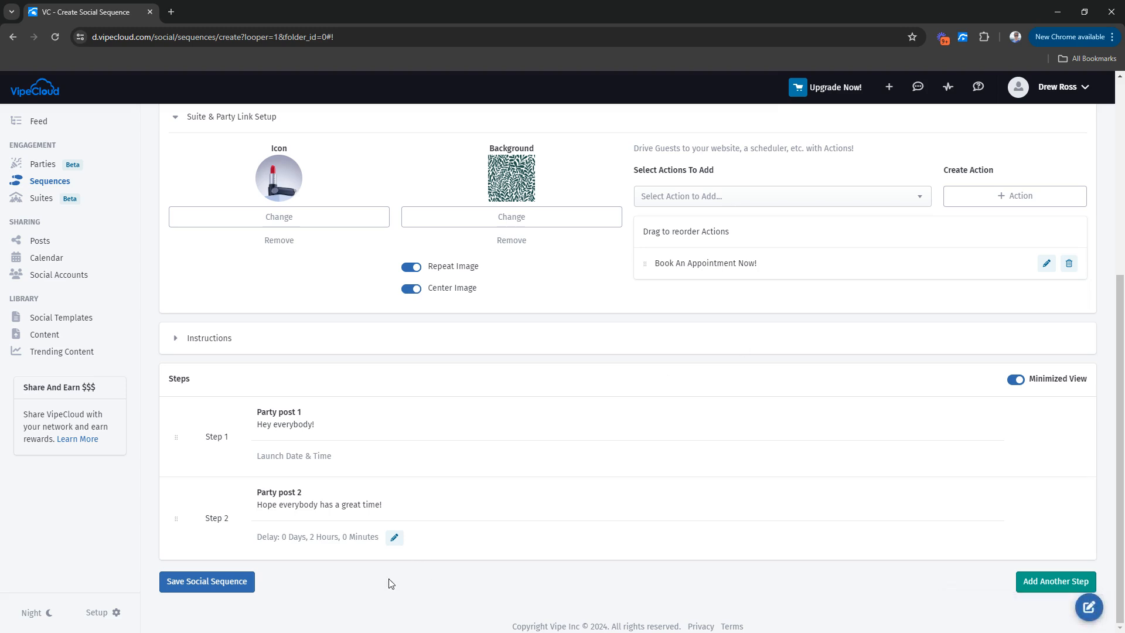
# Save the social sequence and start launching "My first party" from the list of sequences.
pyautogui.click(199, 582)
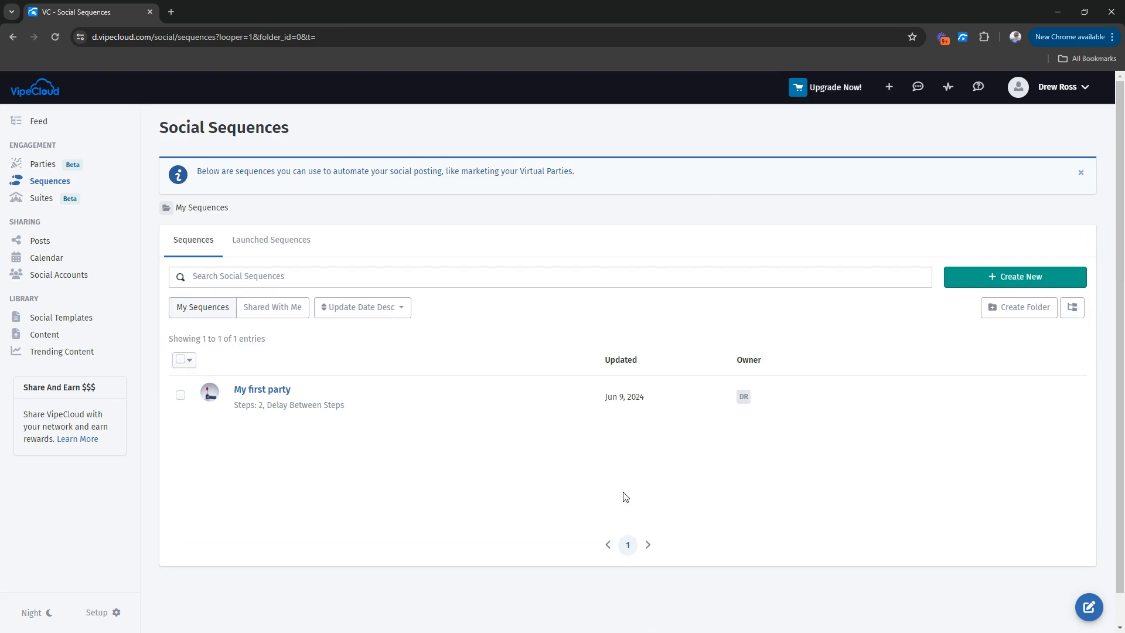
pyautogui.moveTo(427, 410)
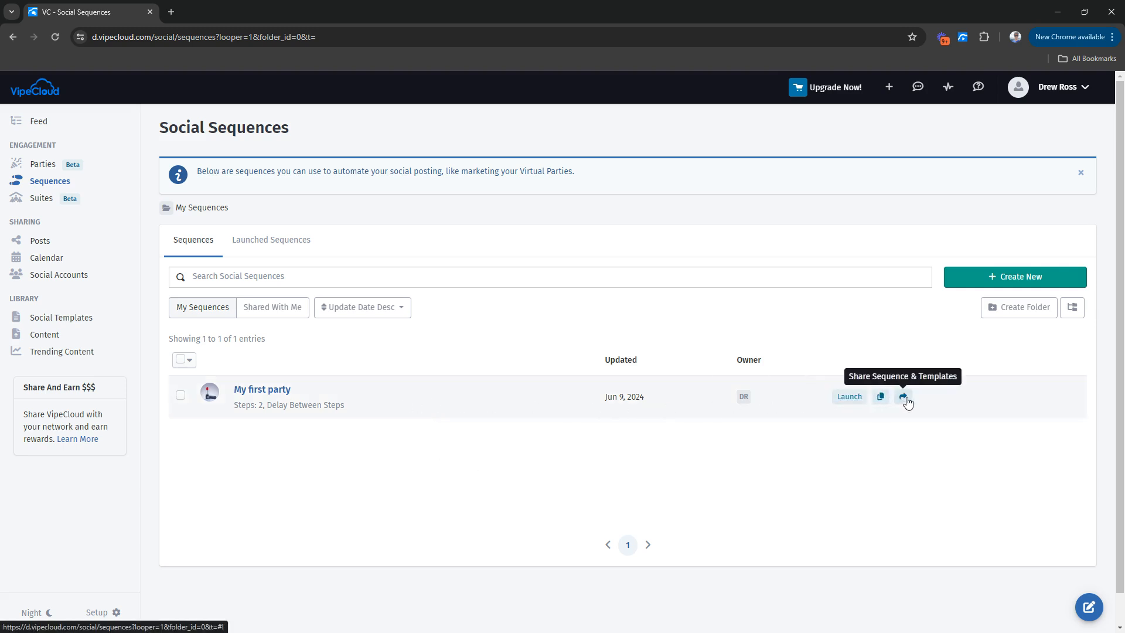
pyautogui.click(844, 401)
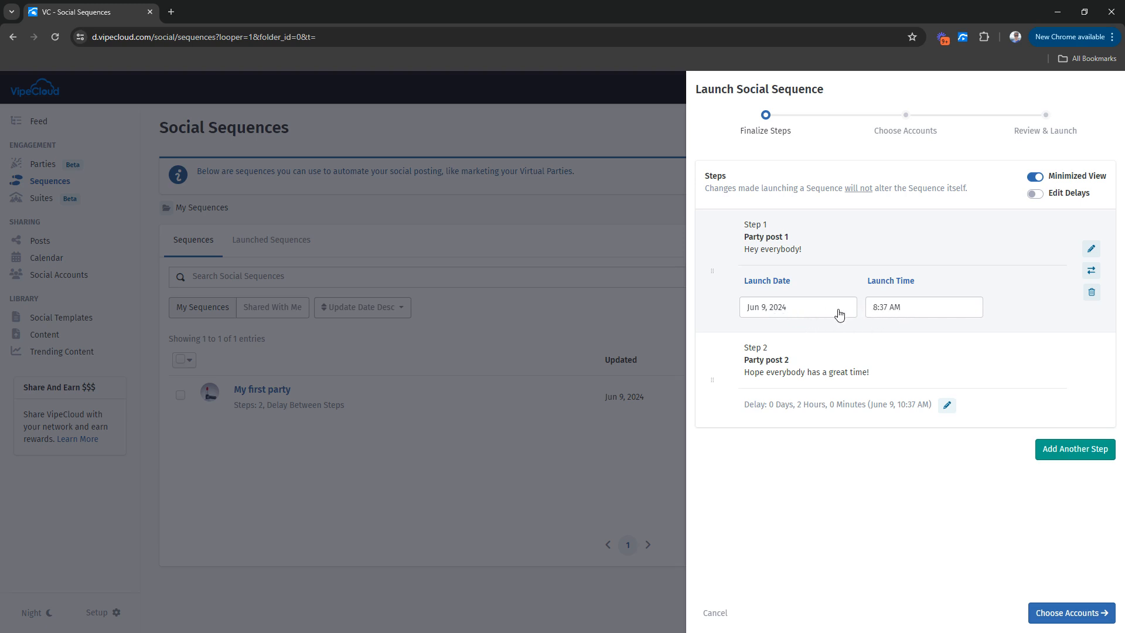
# Check the launch date and time options for Party post 1 and proceed to choosing accounts.
pyautogui.click(802, 312)
pyautogui.click(910, 311)
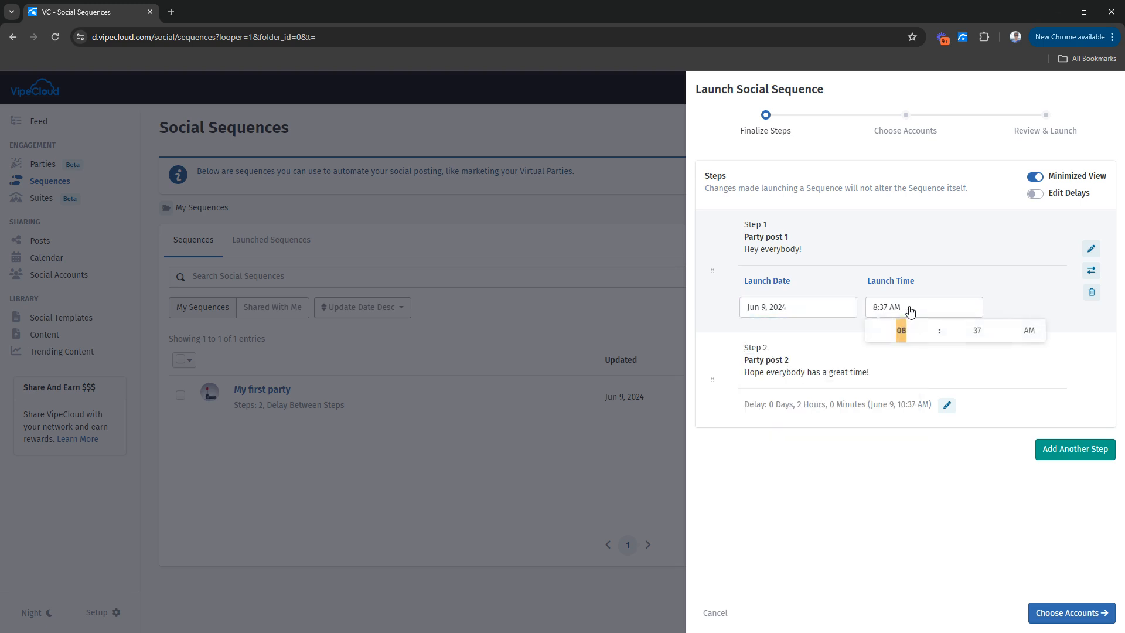
pyautogui.click(786, 311)
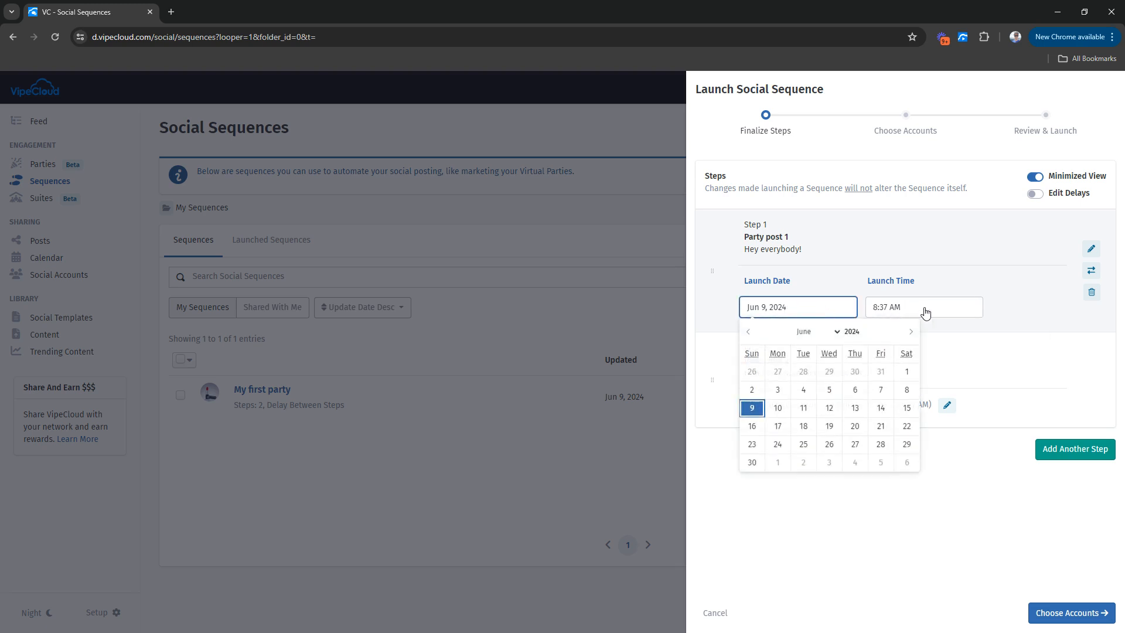
pyautogui.click(972, 496)
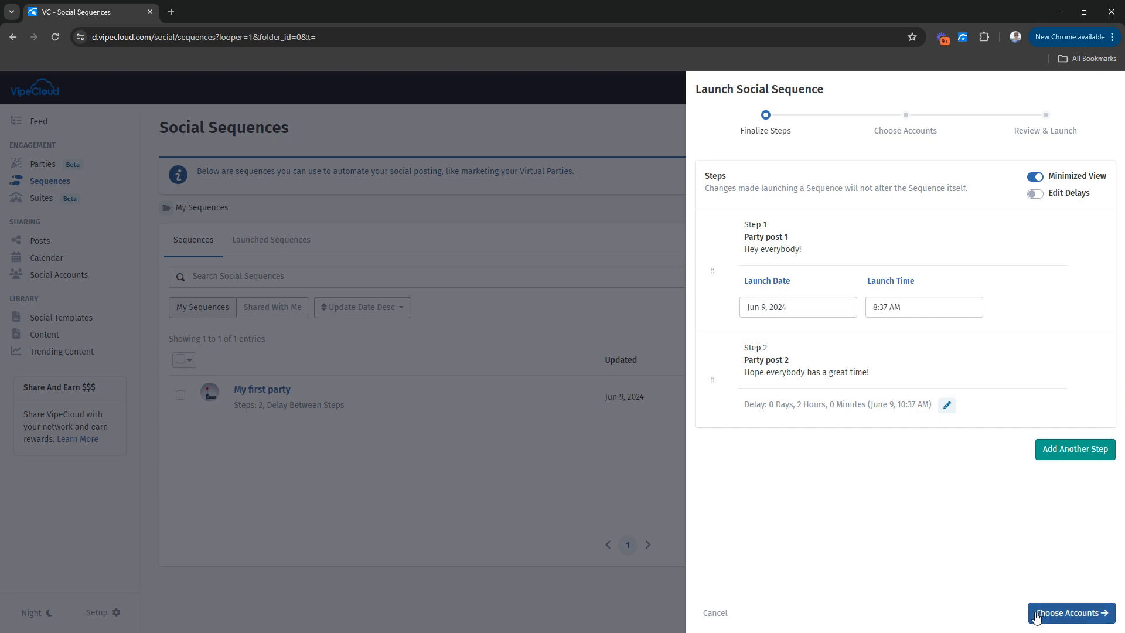
pyautogui.click(1070, 621)
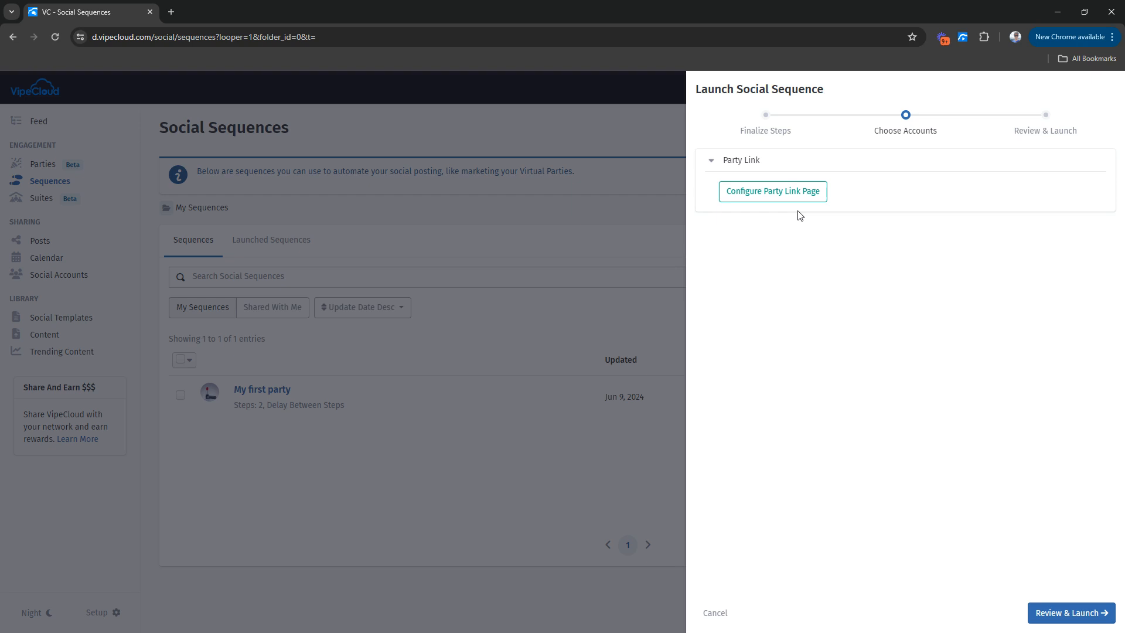
# Open the party link page configuration and review its description and customizable party link fields.
pyautogui.click(747, 198)
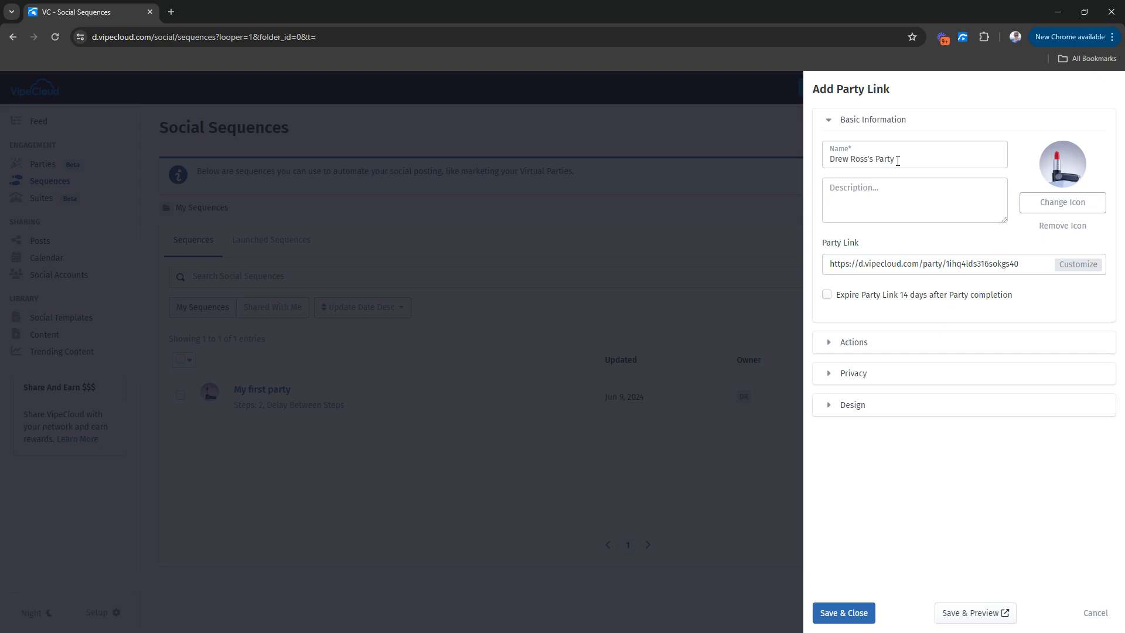
pyautogui.click(849, 193)
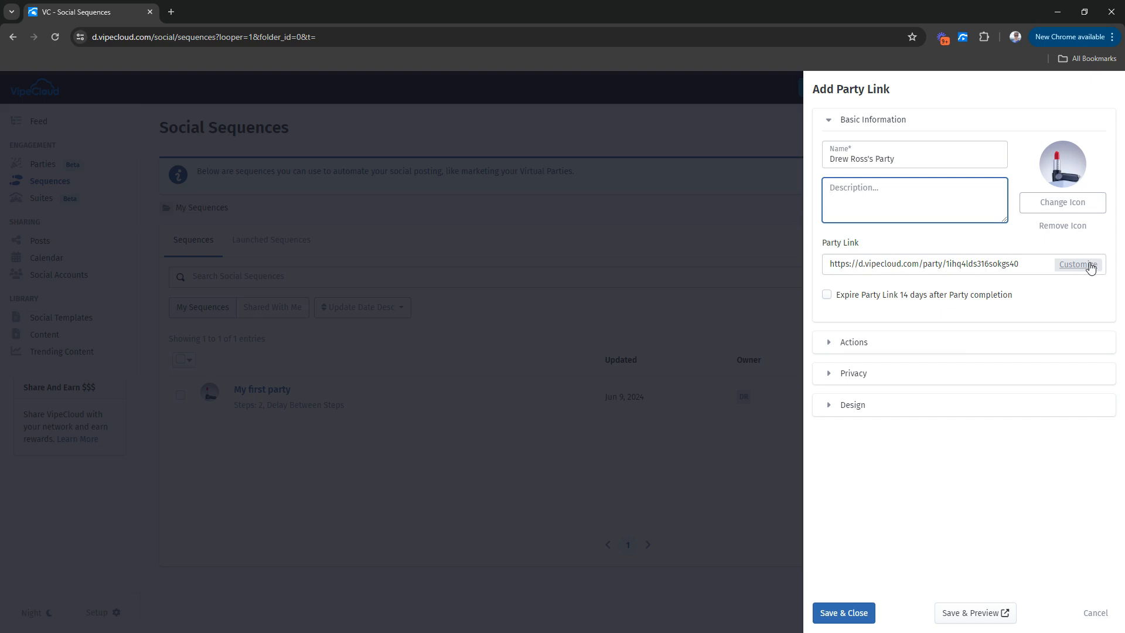
pyautogui.moveTo(949, 263); pyautogui.dragTo(1004, 267)
pyautogui.click(1006, 264)
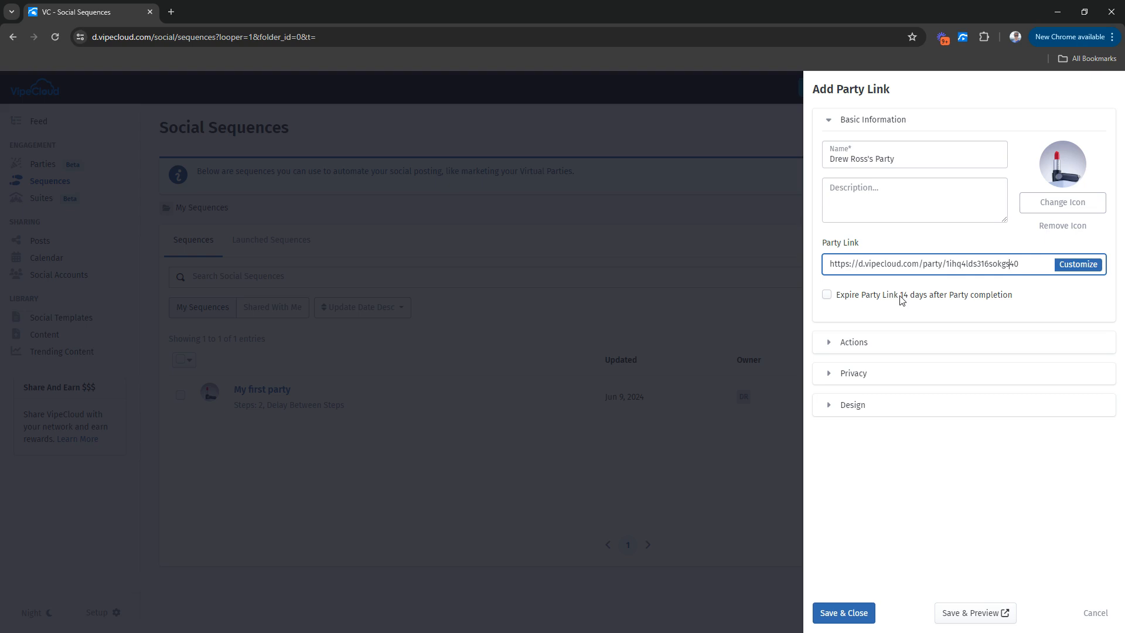
# Examine the actions, privacy and background design settings of the party link page.
pyautogui.click(847, 343)
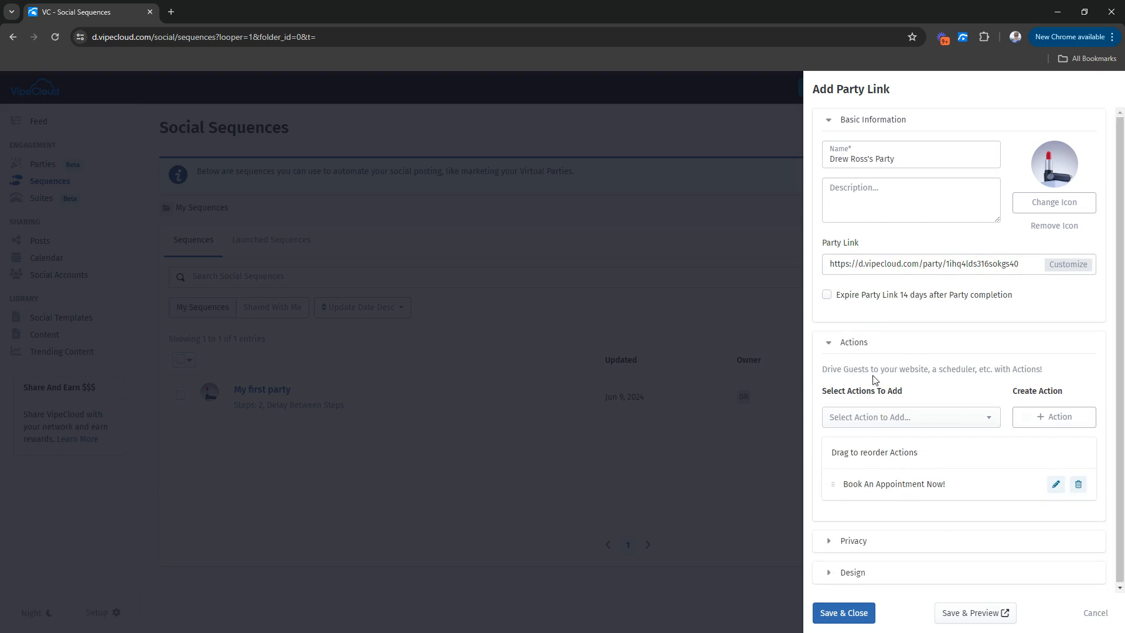
pyautogui.click(850, 348)
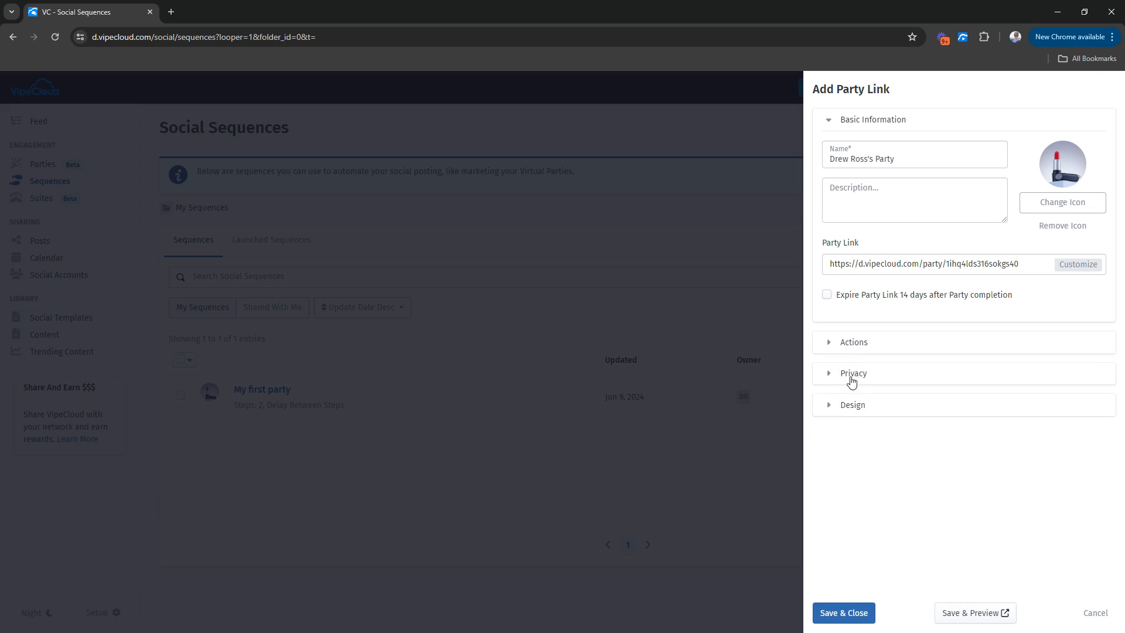
pyautogui.click(853, 375)
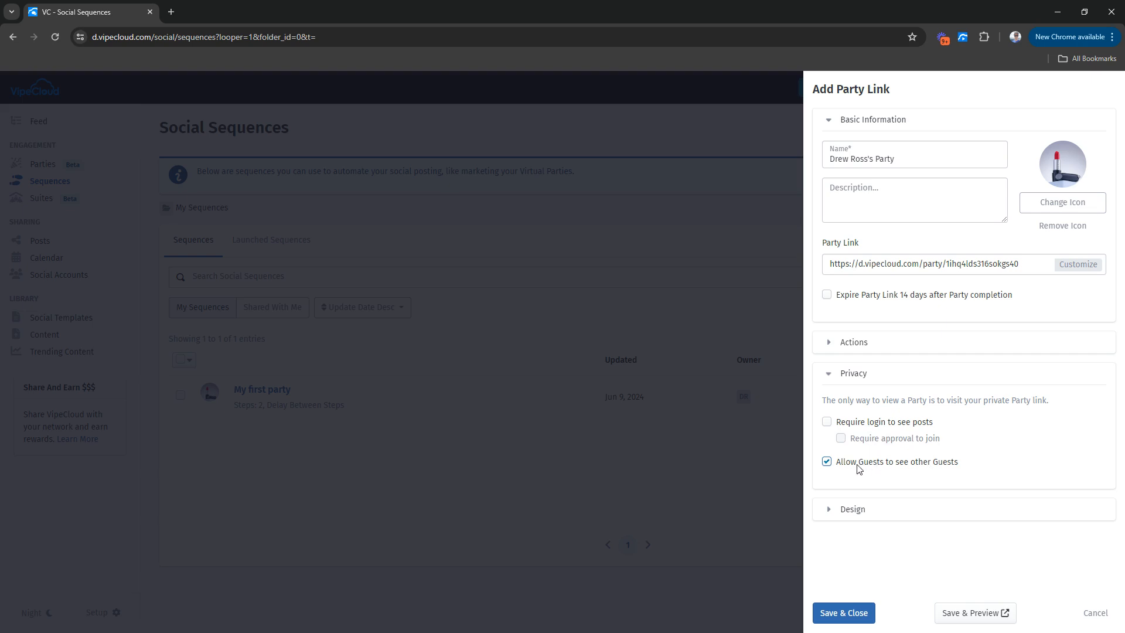
pyautogui.click(843, 509)
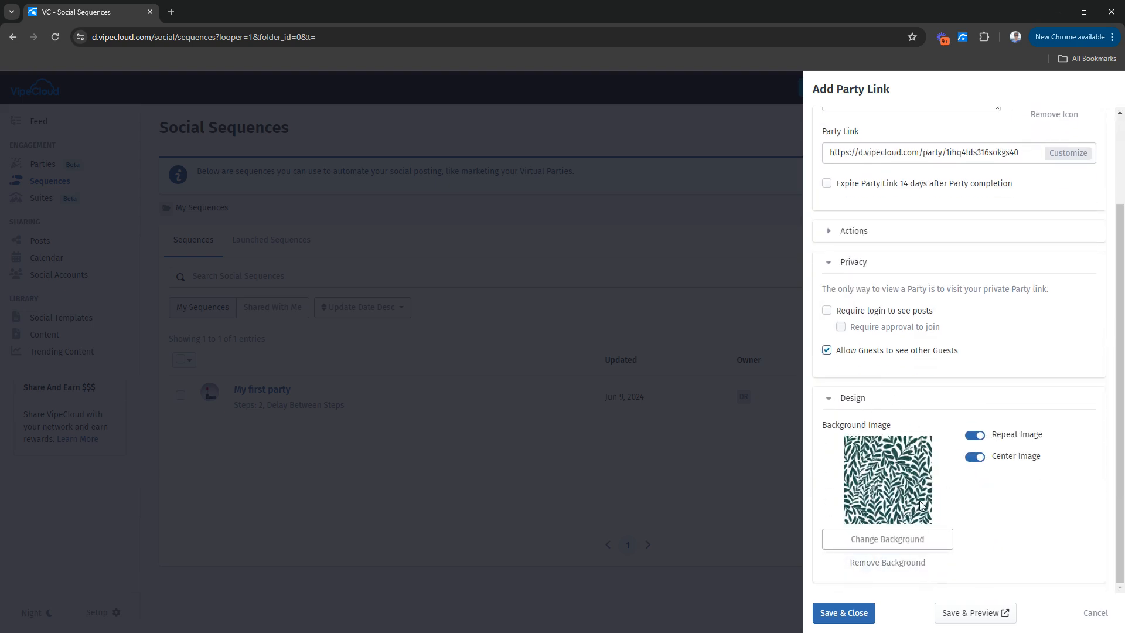
pyautogui.scroll(1, 932, 538)
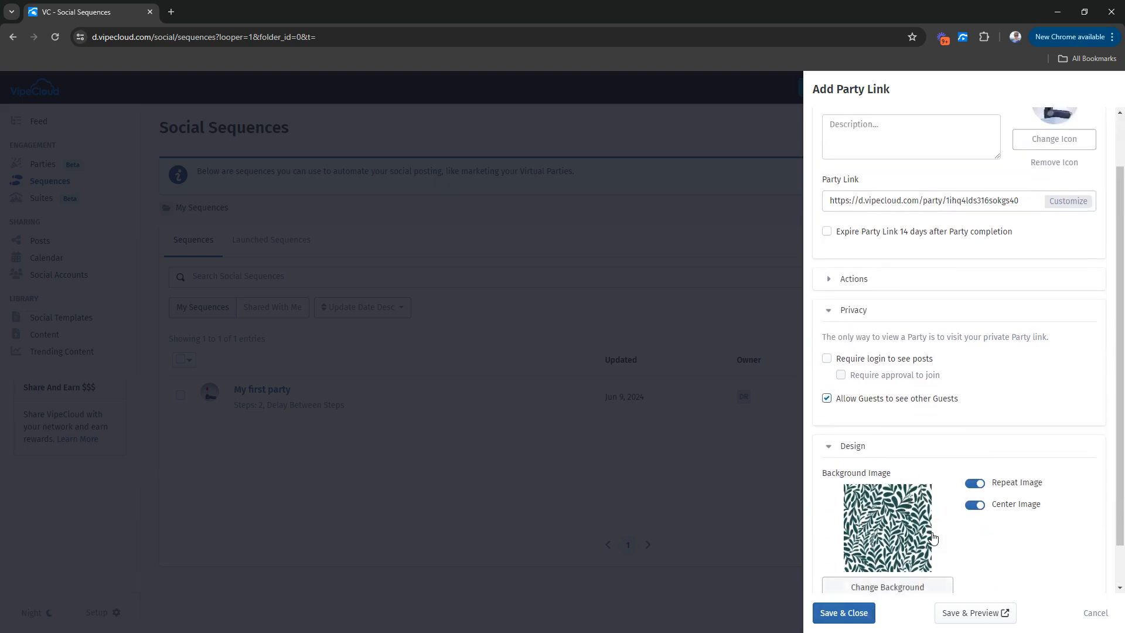
pyautogui.scroll(-1, 926, 545)
# Save the party link page, review the post schedule and launch the sequence.
pyautogui.click(847, 614)
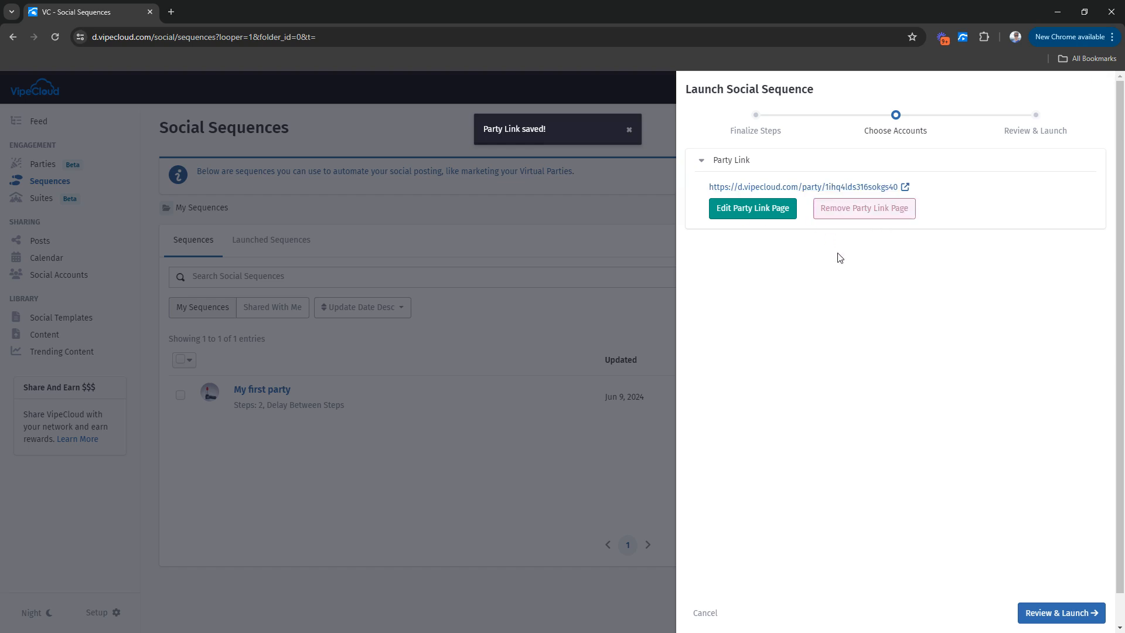
pyautogui.click(1057, 614)
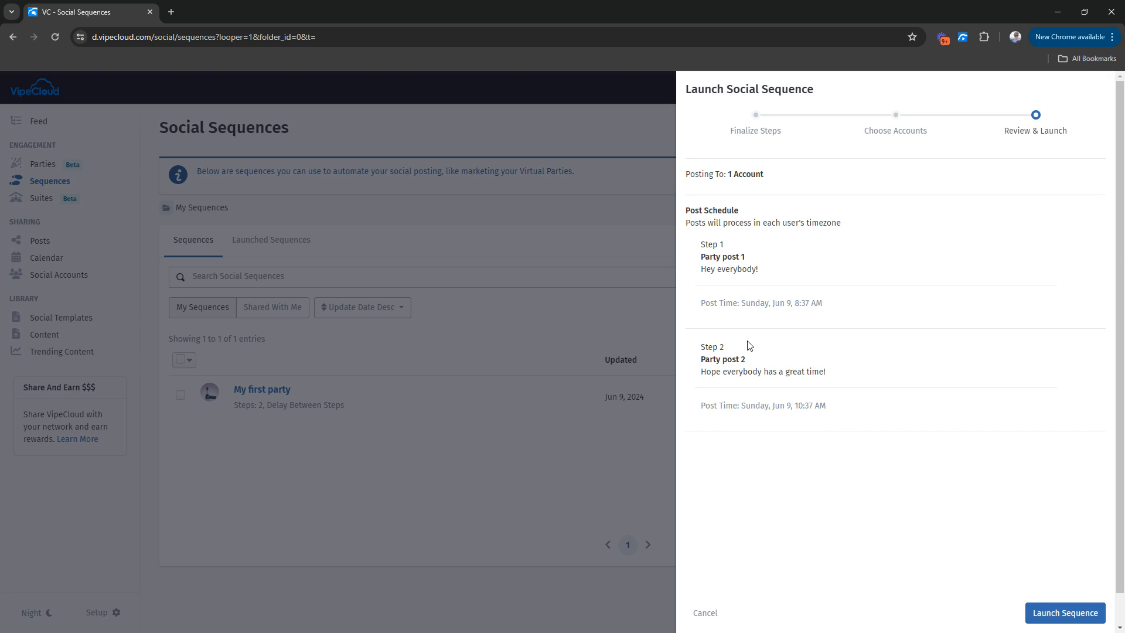
pyautogui.click(1080, 618)
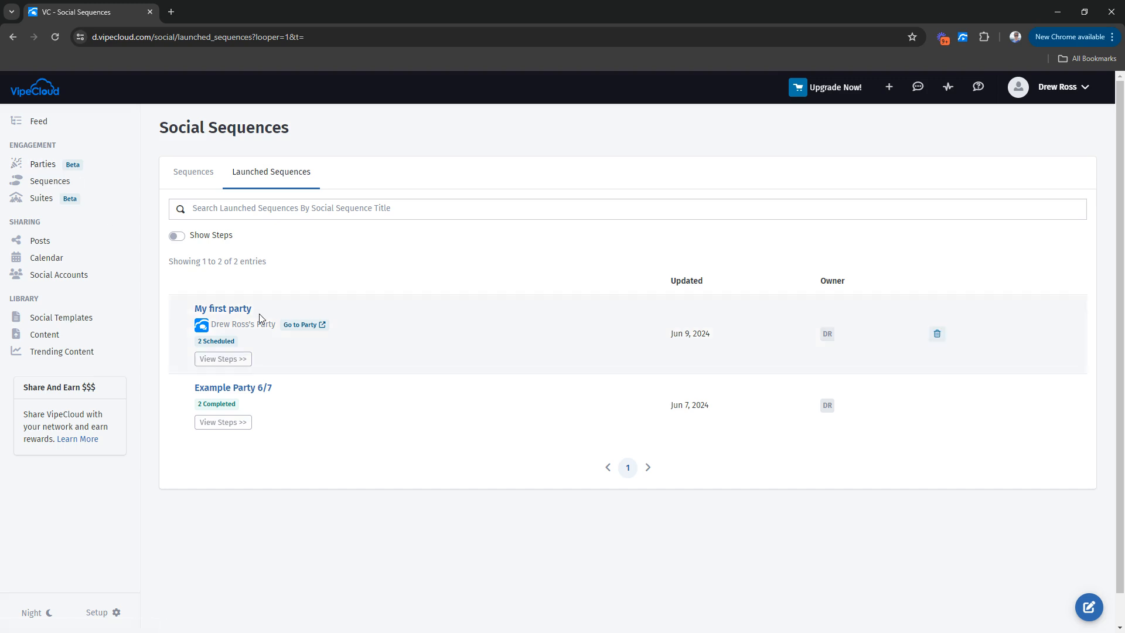
# Show the steps of the launched "My first party" sequence and examine each post's scheduled time and status.
pyautogui.click(243, 357)
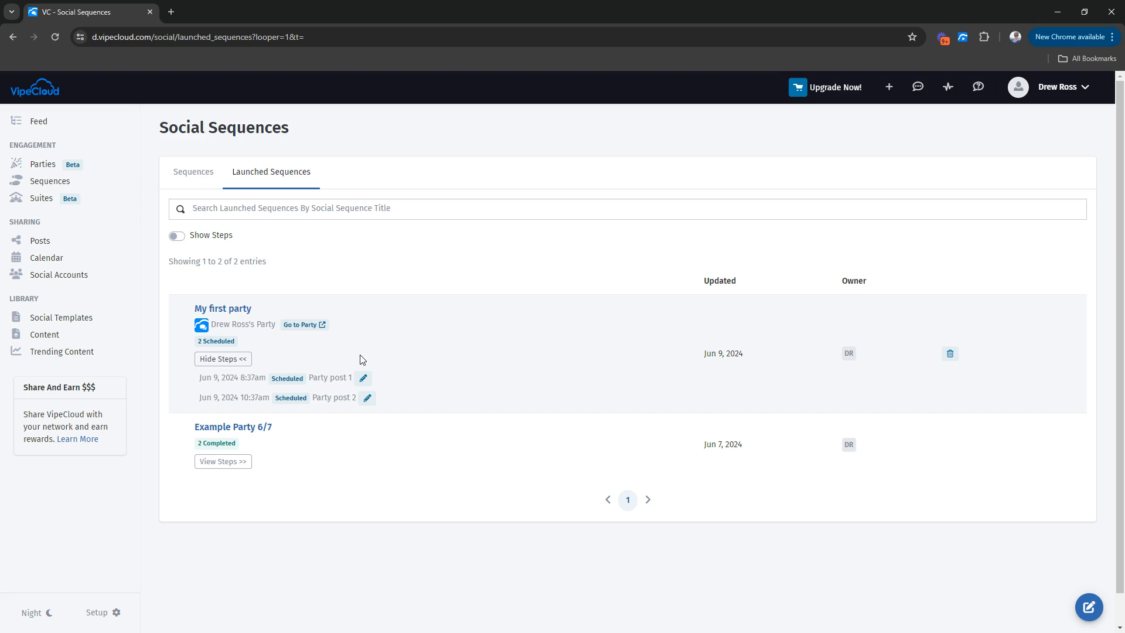
pyautogui.click(218, 364)
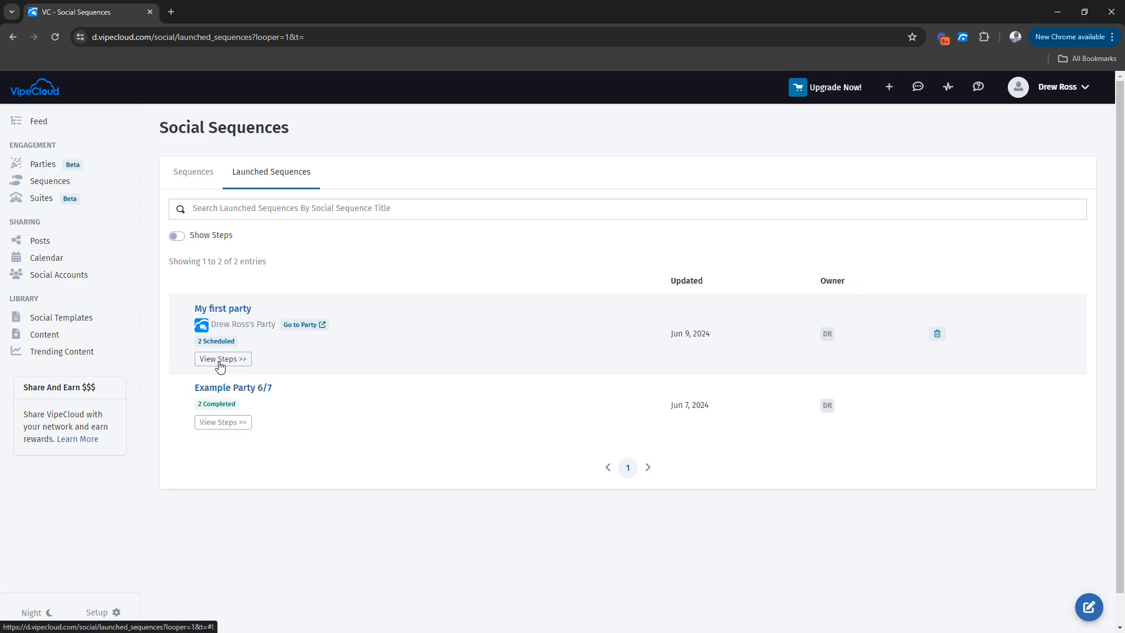
pyautogui.click(220, 361)
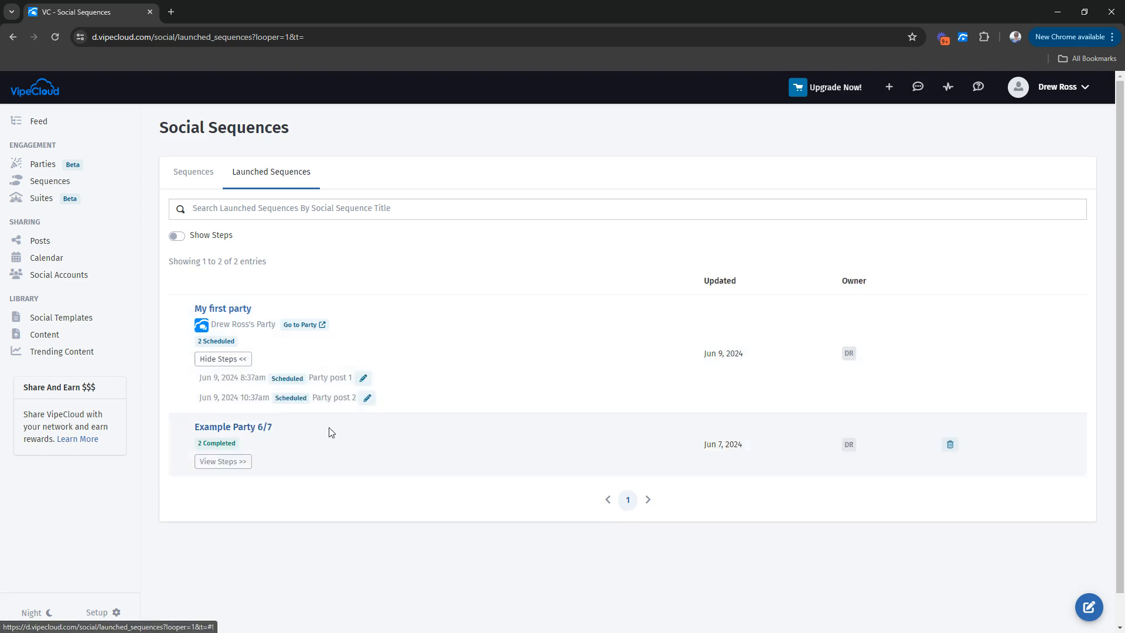
pyautogui.moveTo(241, 380); pyautogui.dragTo(307, 386)
pyautogui.click(245, 377)
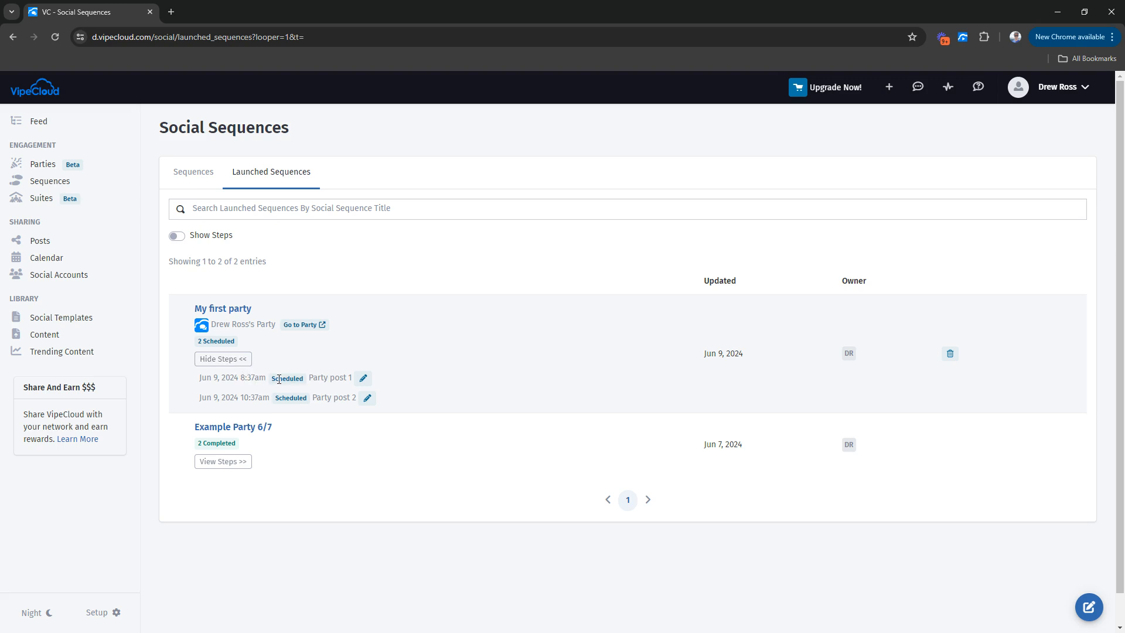
pyautogui.moveTo(231, 399); pyautogui.dragTo(308, 399)
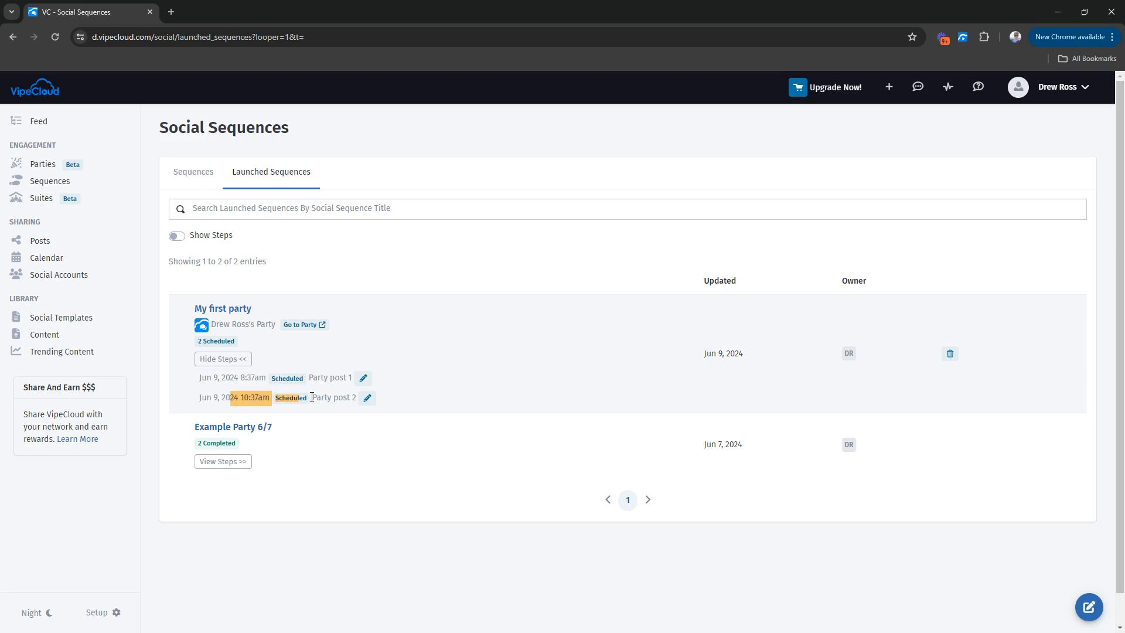
# Open the launched party's page from the list of own parties and view its new post form without posting.
pyautogui.click(317, 399)
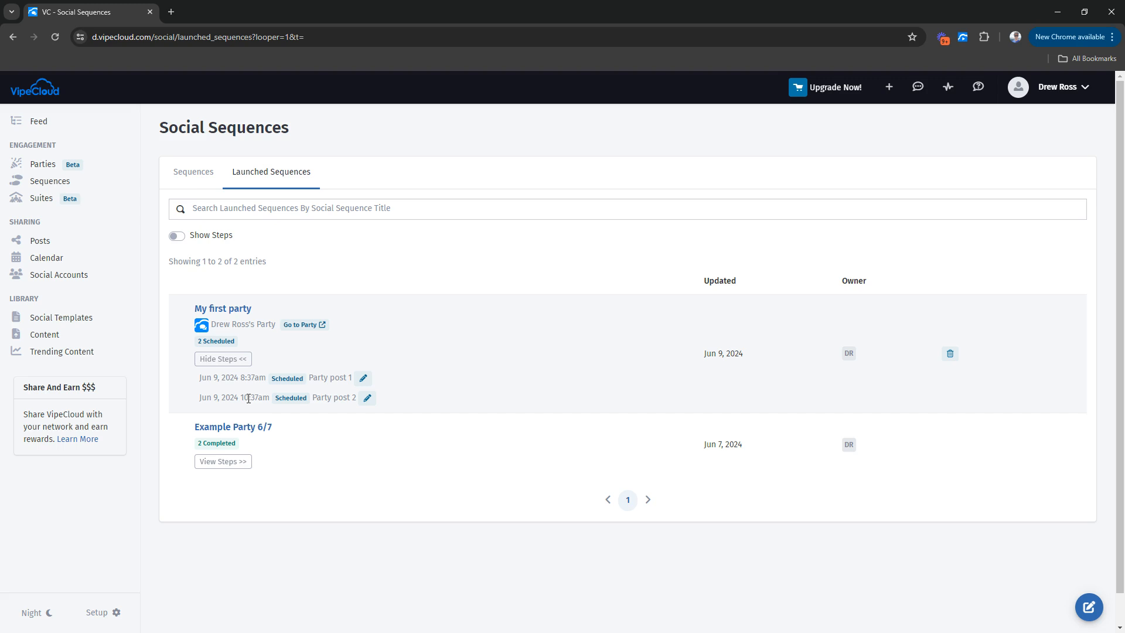
pyautogui.click(49, 169)
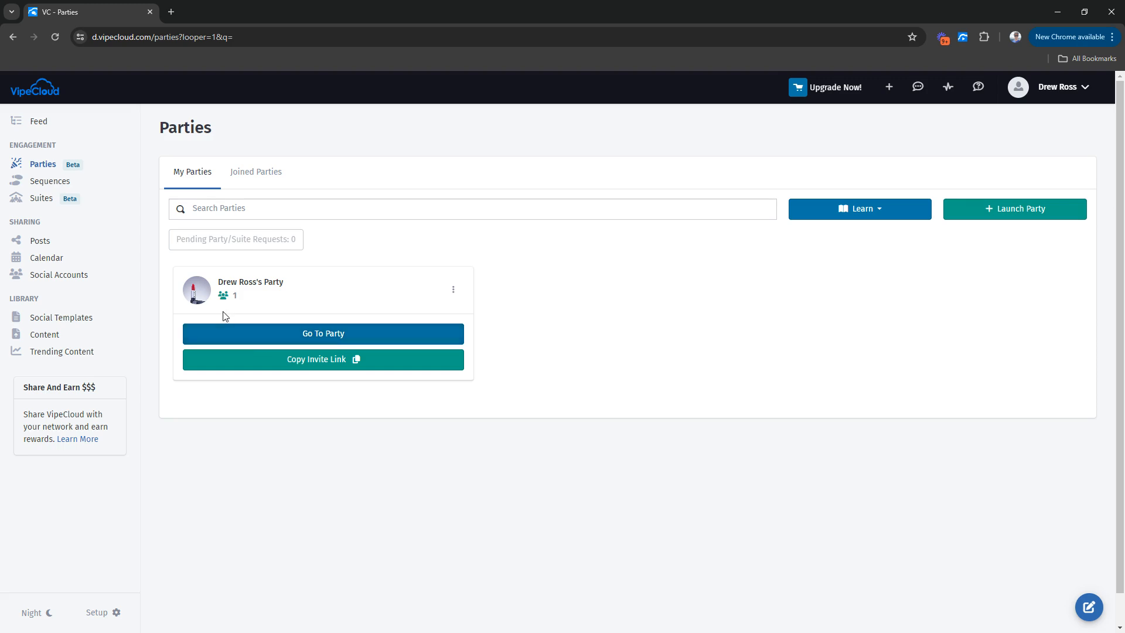
pyautogui.click(306, 336)
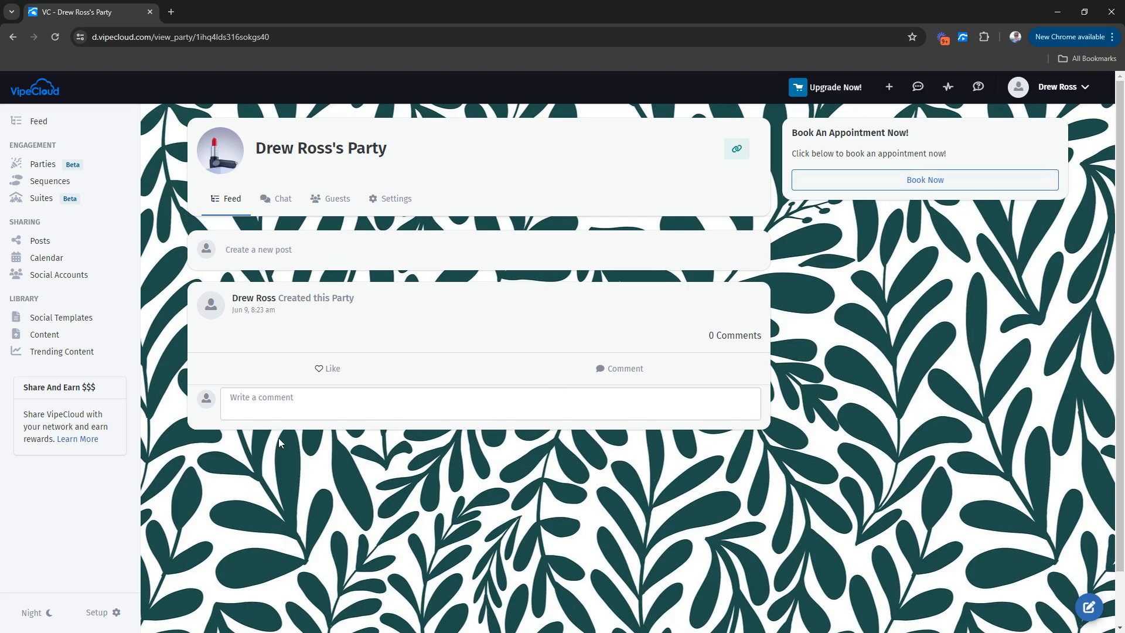
pyautogui.click(296, 248)
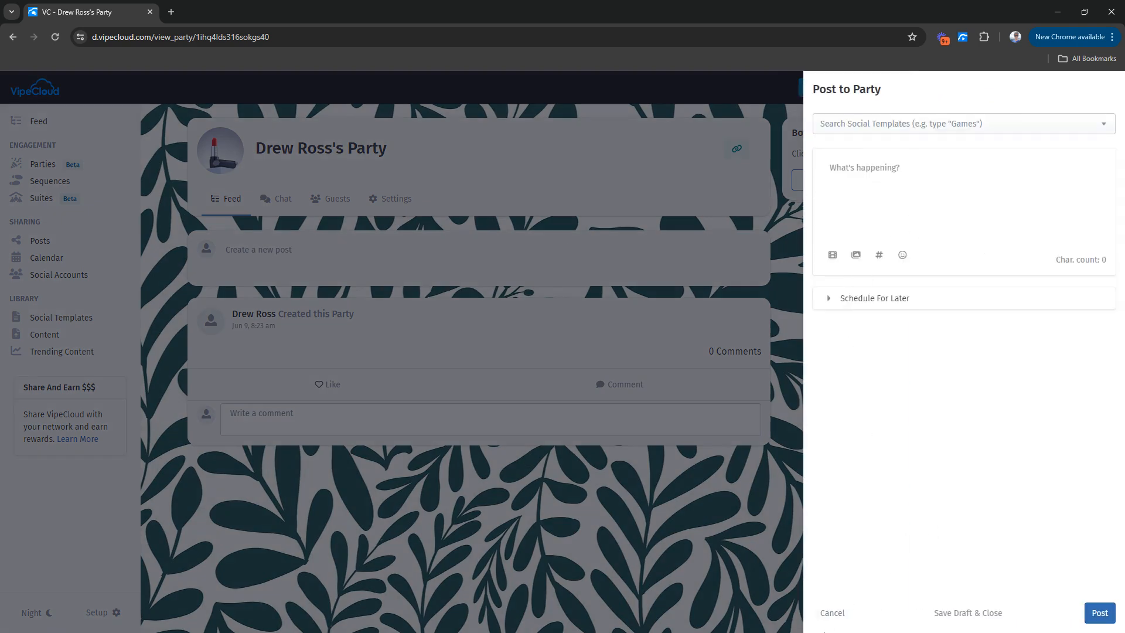
pyautogui.click(832, 613)
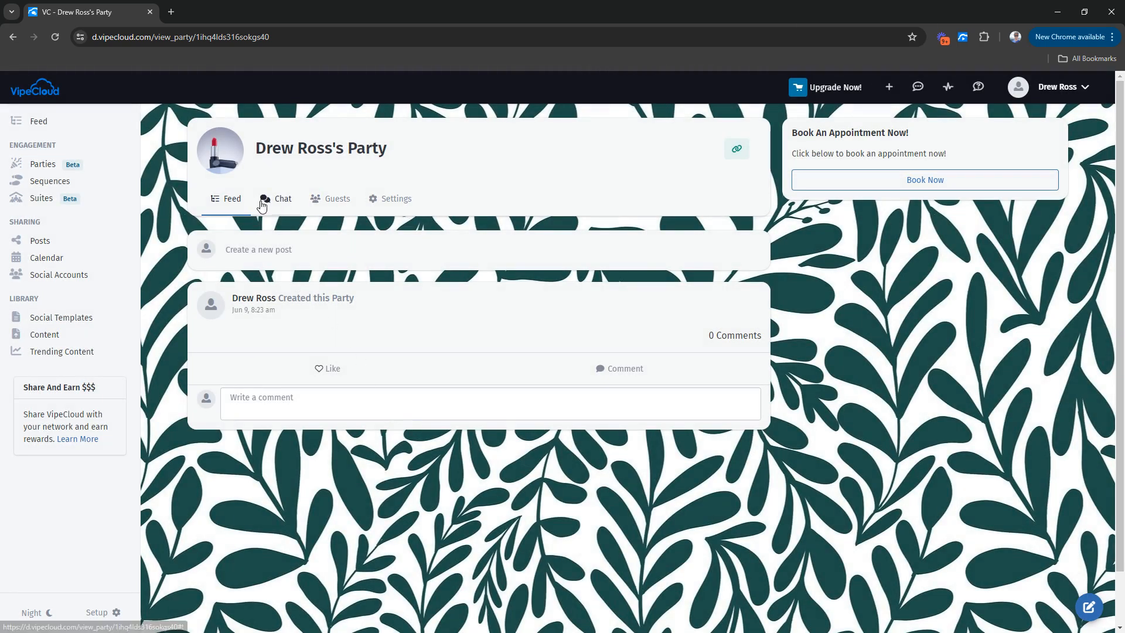
# Review the party's chat, its guest list and the basic information in its setup settings.
pyautogui.click(282, 208)
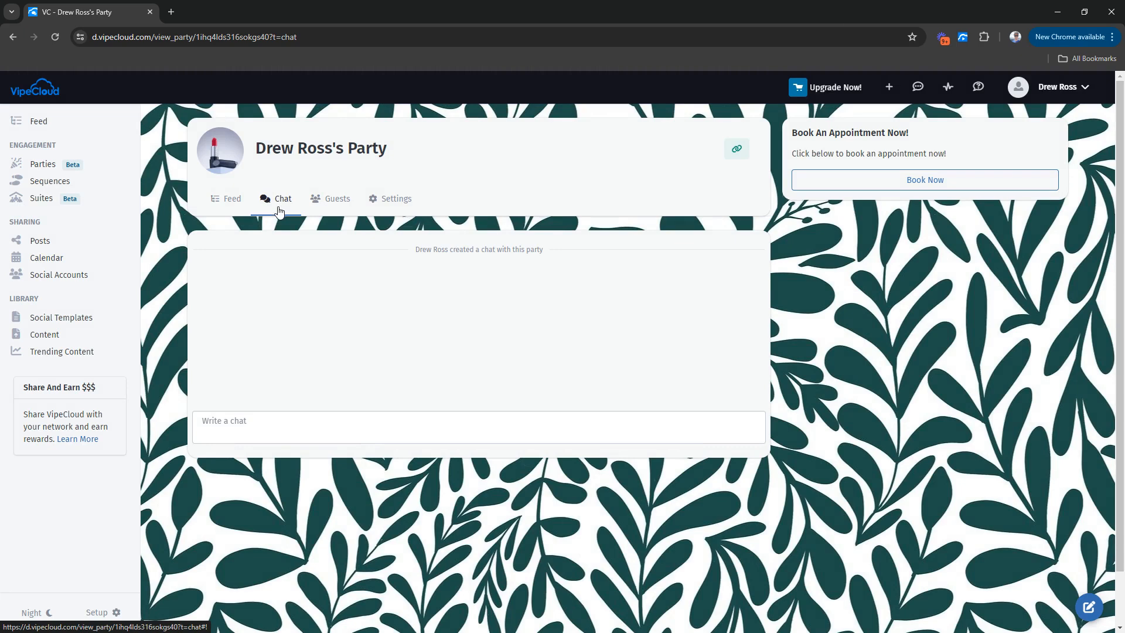
pyautogui.click(330, 202)
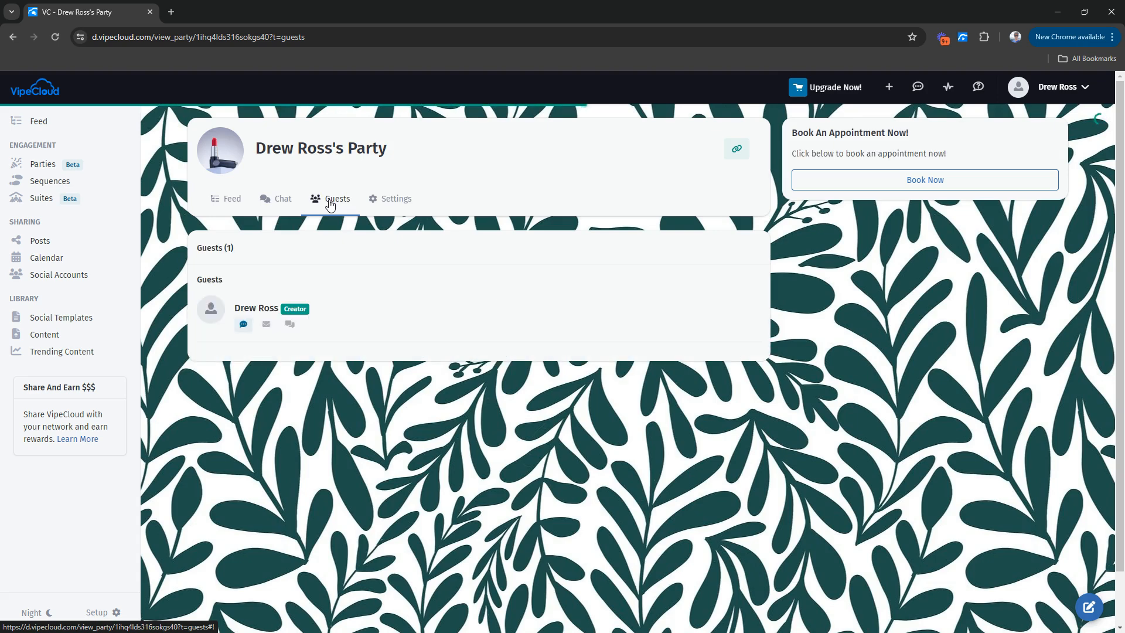
pyautogui.click(377, 205)
pyautogui.scroll(-1, 371, 228)
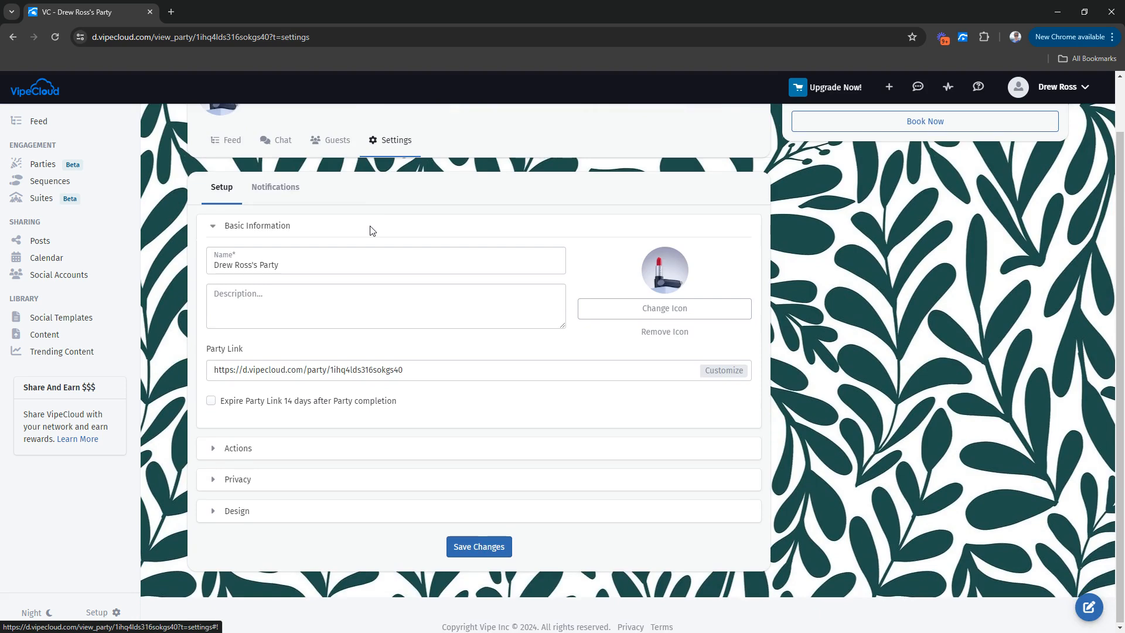
pyautogui.scroll(1, 372, 229)
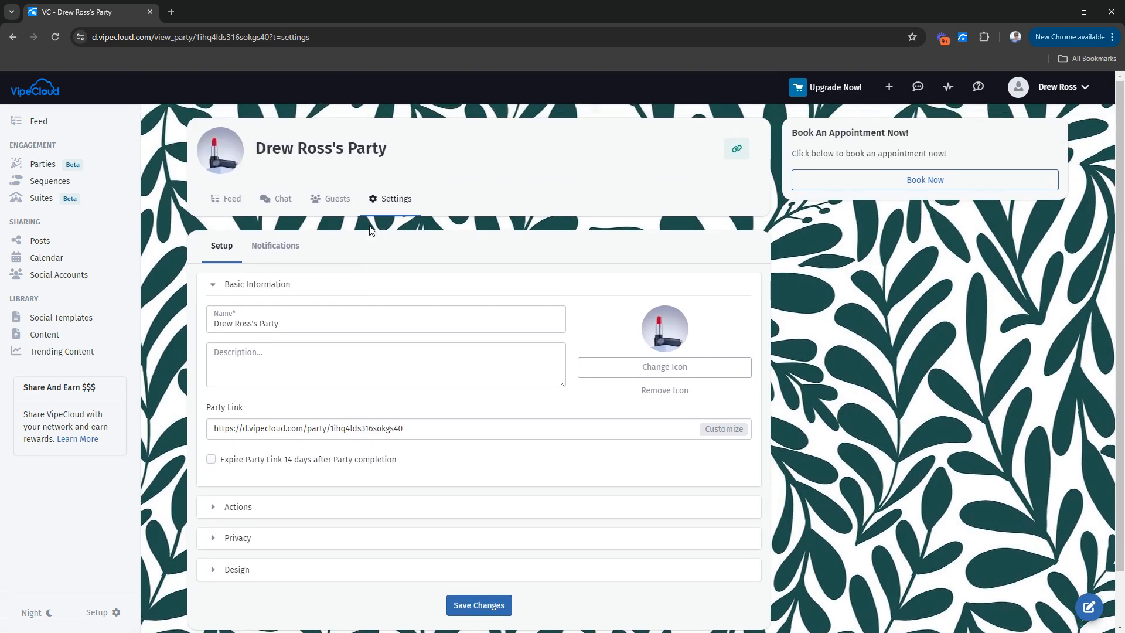